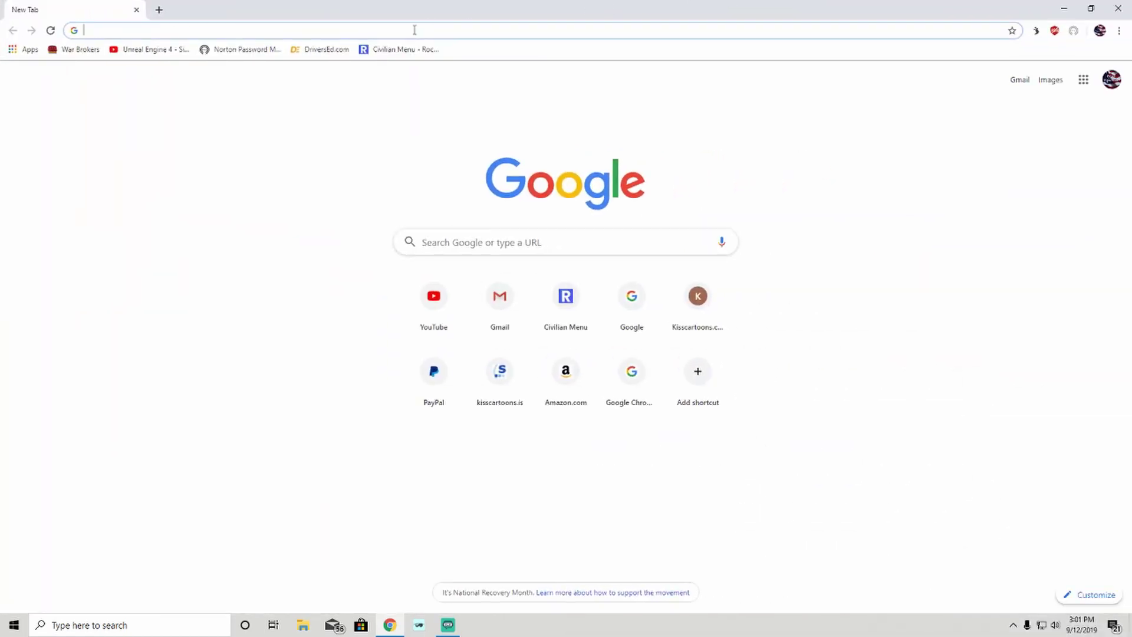
- Search Chrome for 'minecraft.jar' after dismissing the address-bar suggestions
type("mi")
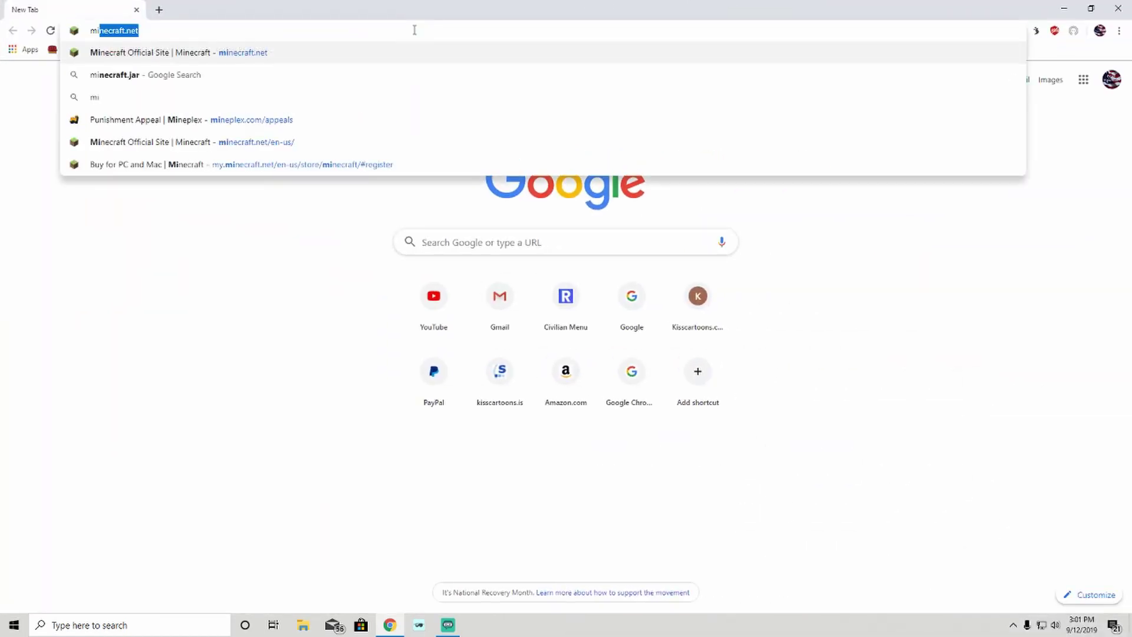
type("ne")
left_click(256, 277)
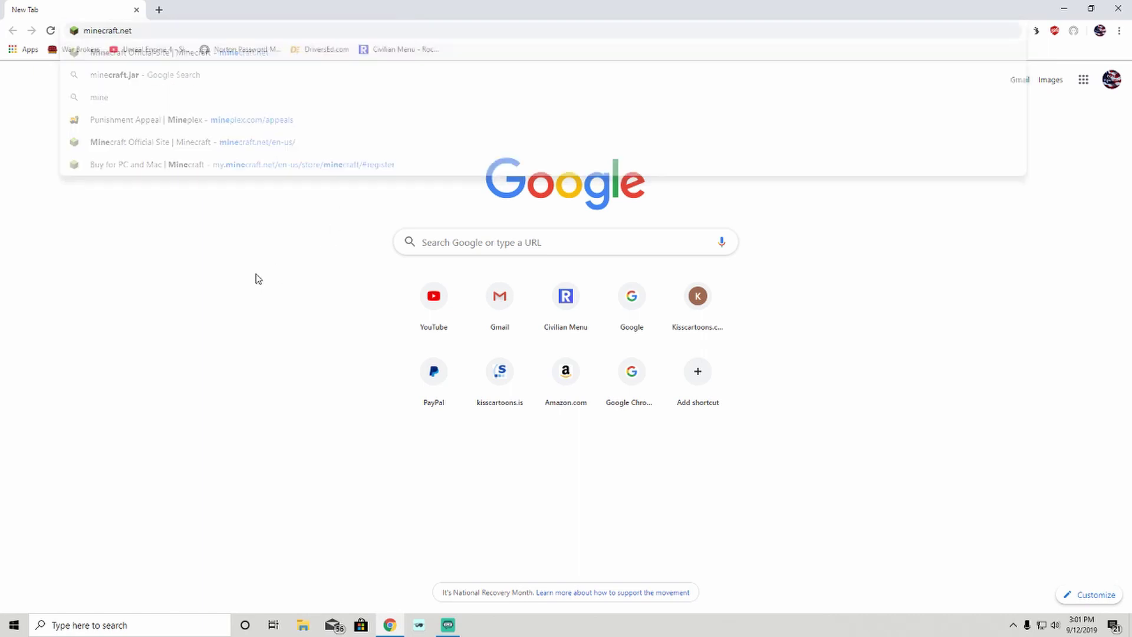
left_click(447, 240)
type("minecraft")
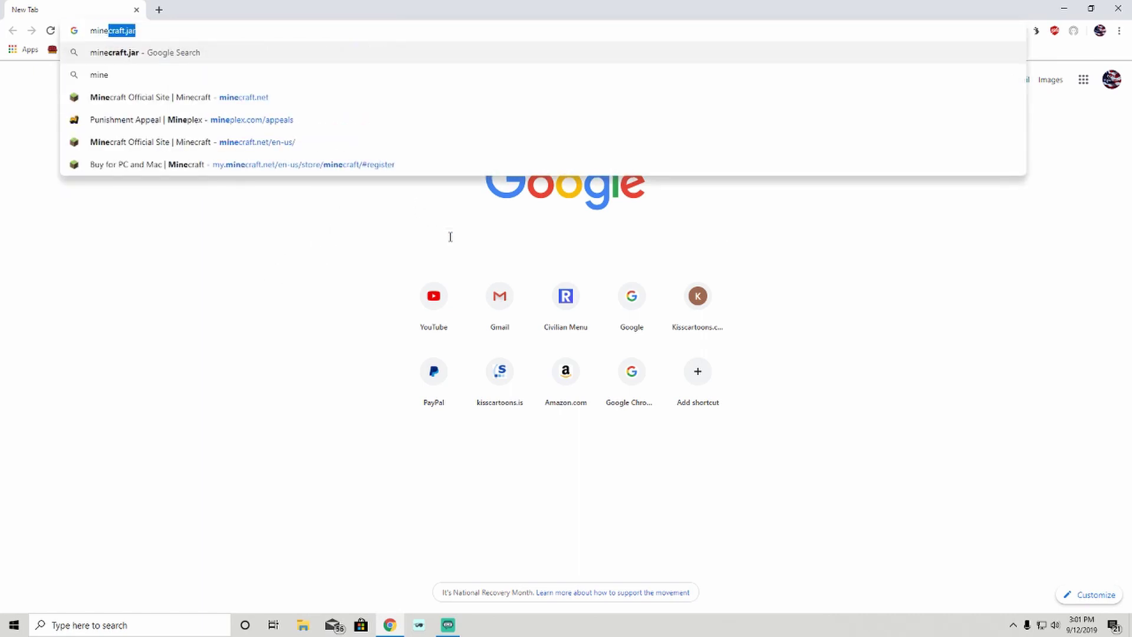
type(".jar")
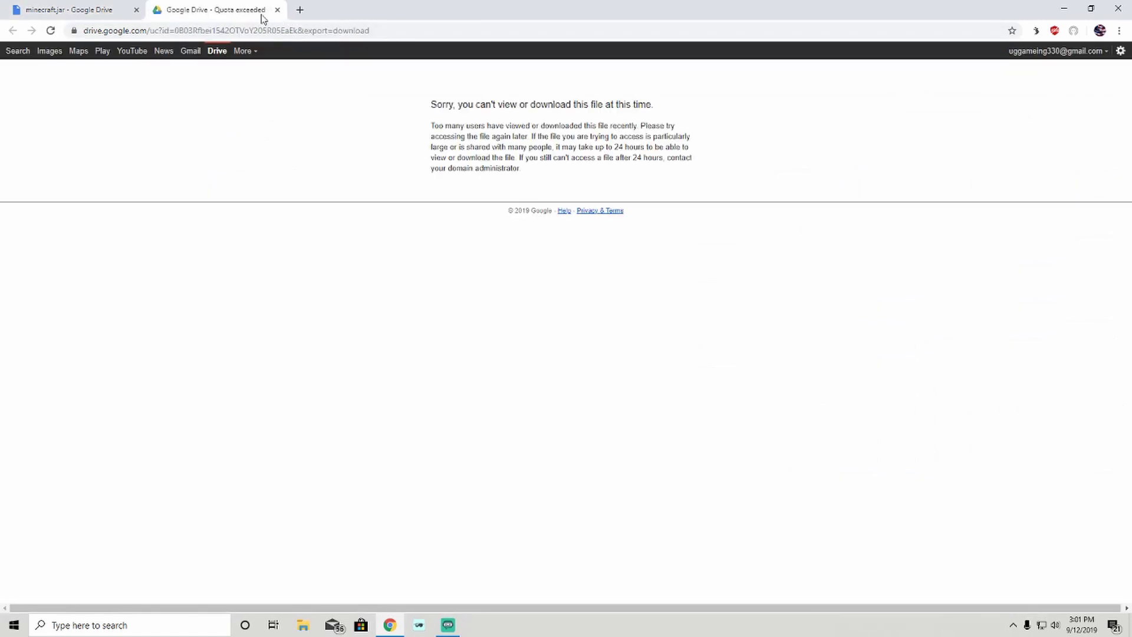
- Close the quota-exceeded tab, keep the flagged minecraft.jar download, and show it in its folder
left_click(278, 9)
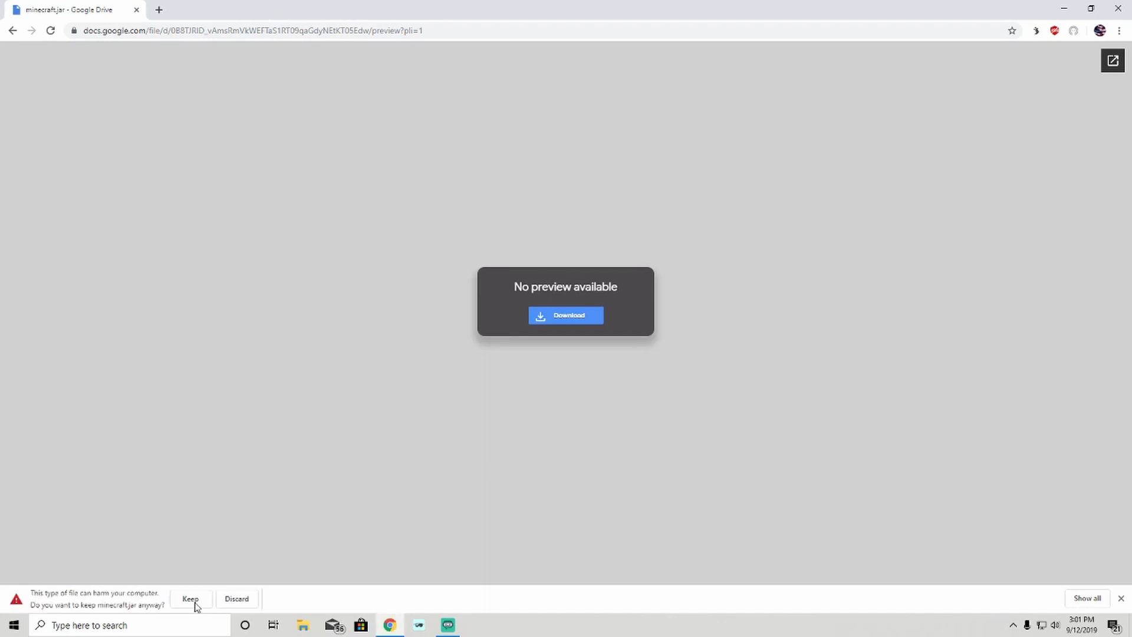
left_click(178, 600)
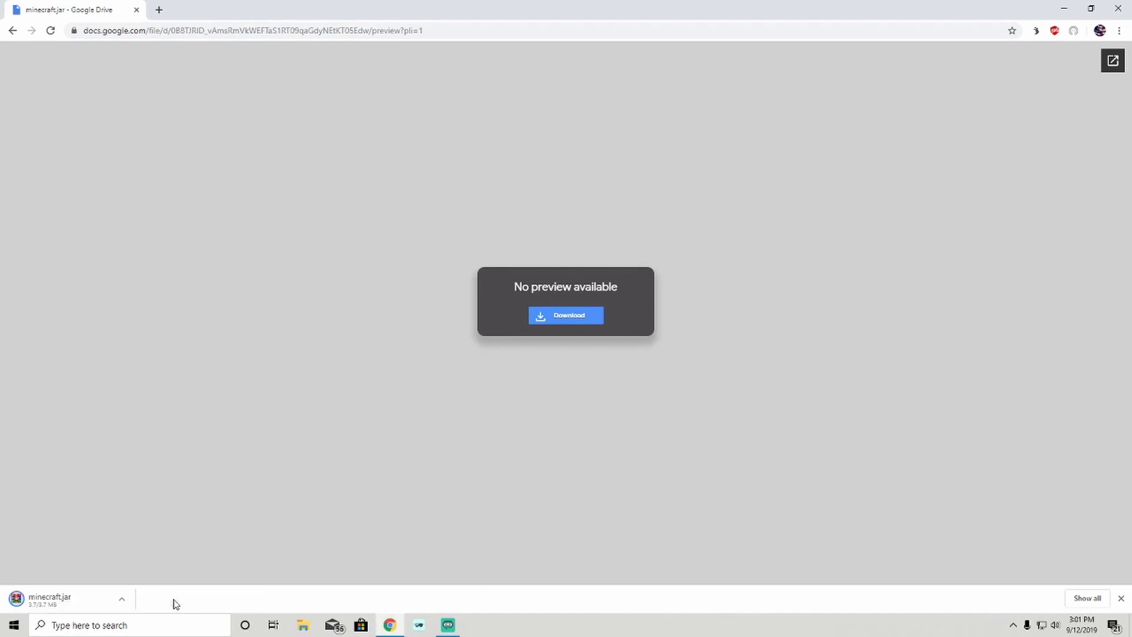
left_click(115, 605)
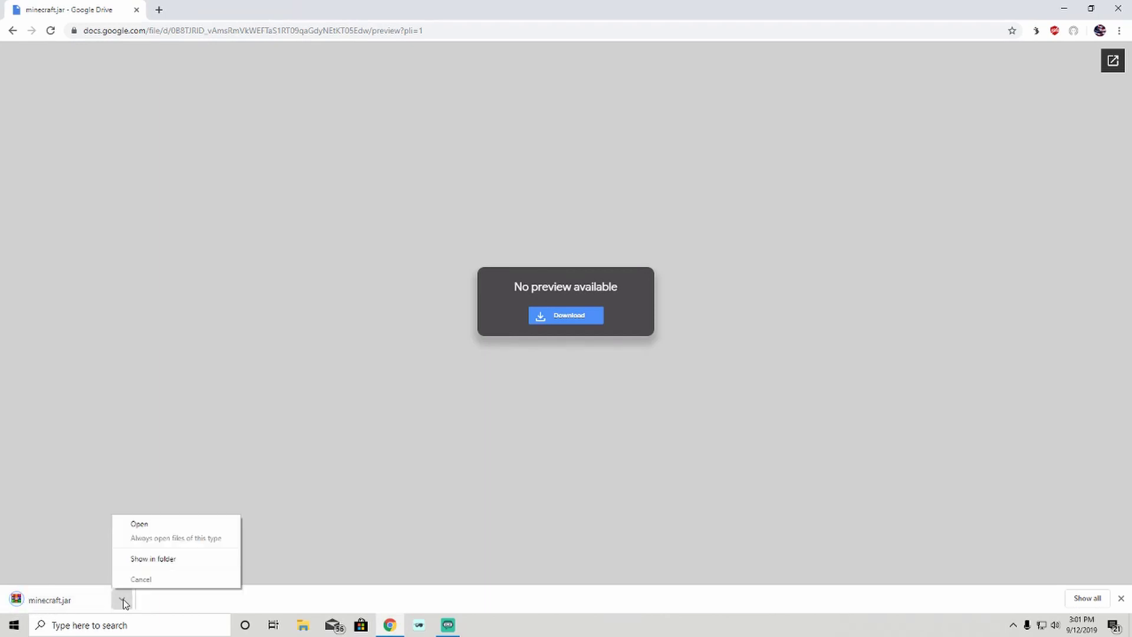
left_click(148, 559)
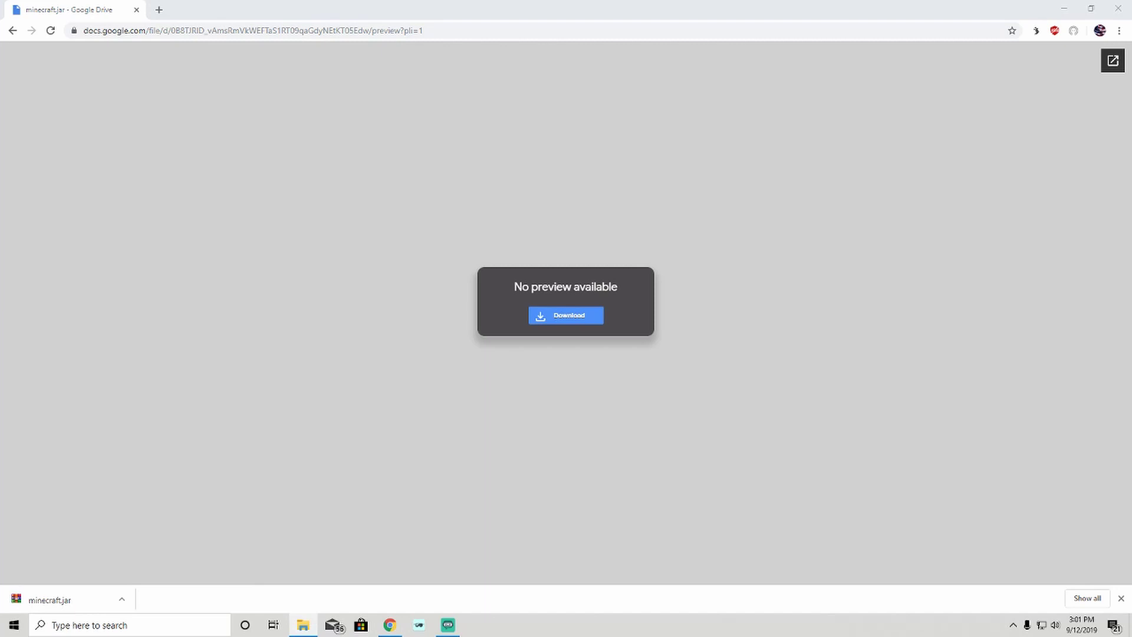
- Move minecraft.jar onto the desktop and open it in WinRAR, dismissing the evaluation notice
left_click(1065, 8)
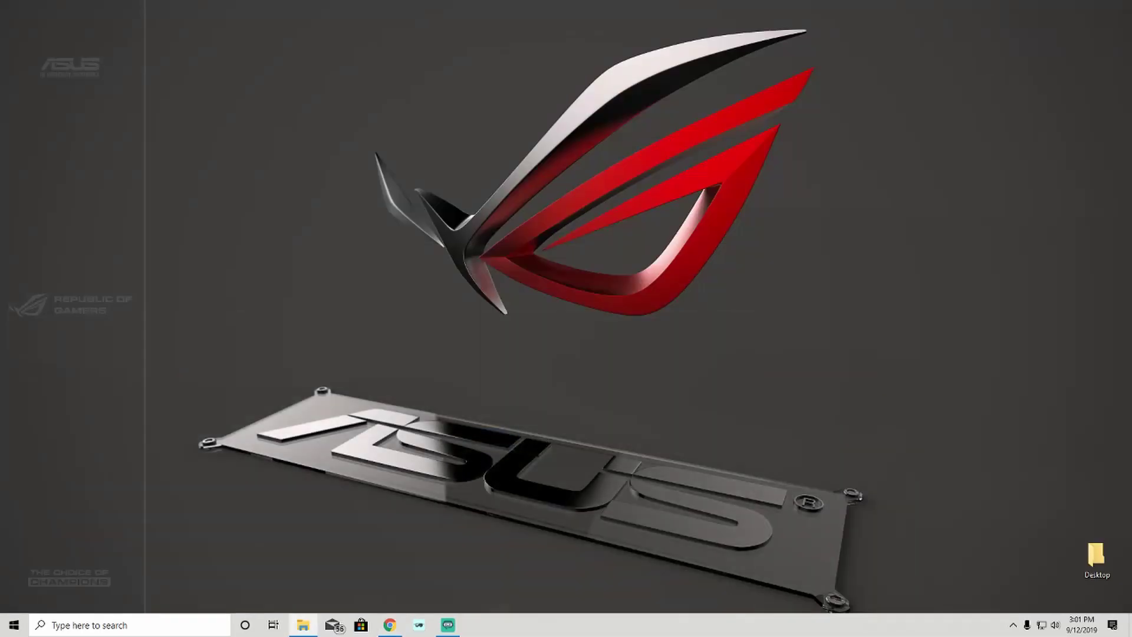
left_click_drag(1131, 407, 803, 351)
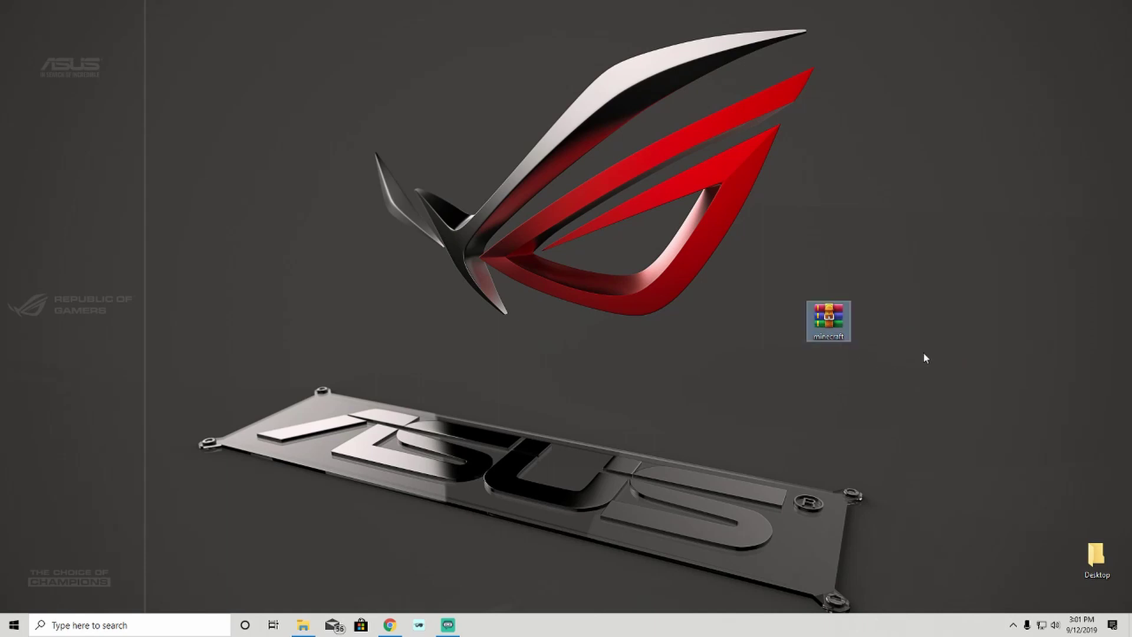
right_click(837, 316)
left_click(889, 325)
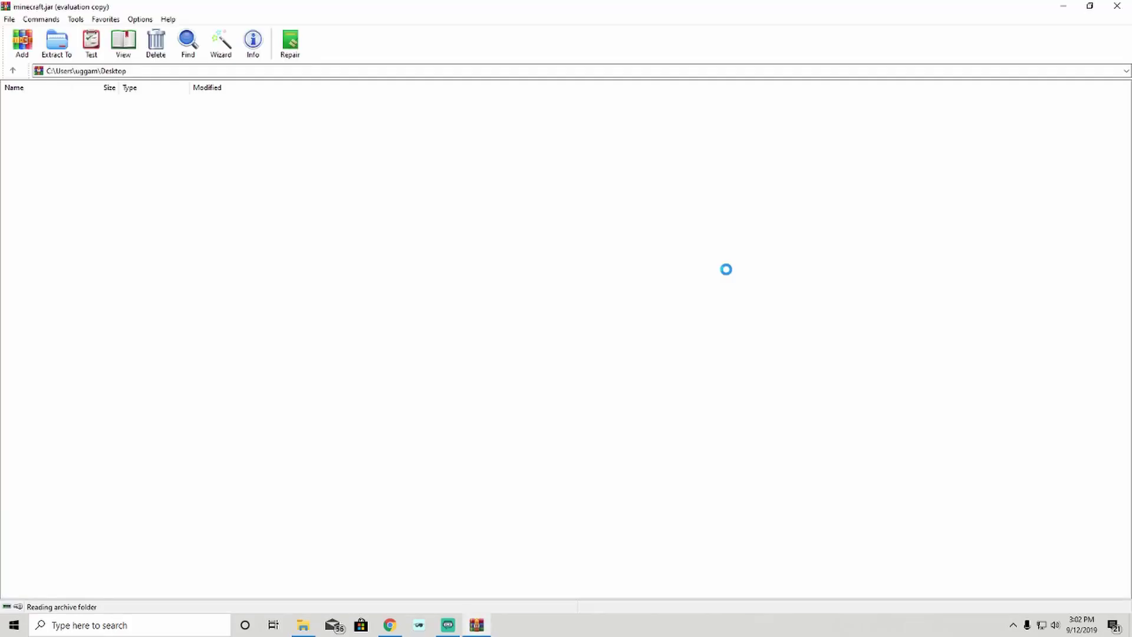
left_click(788, 120)
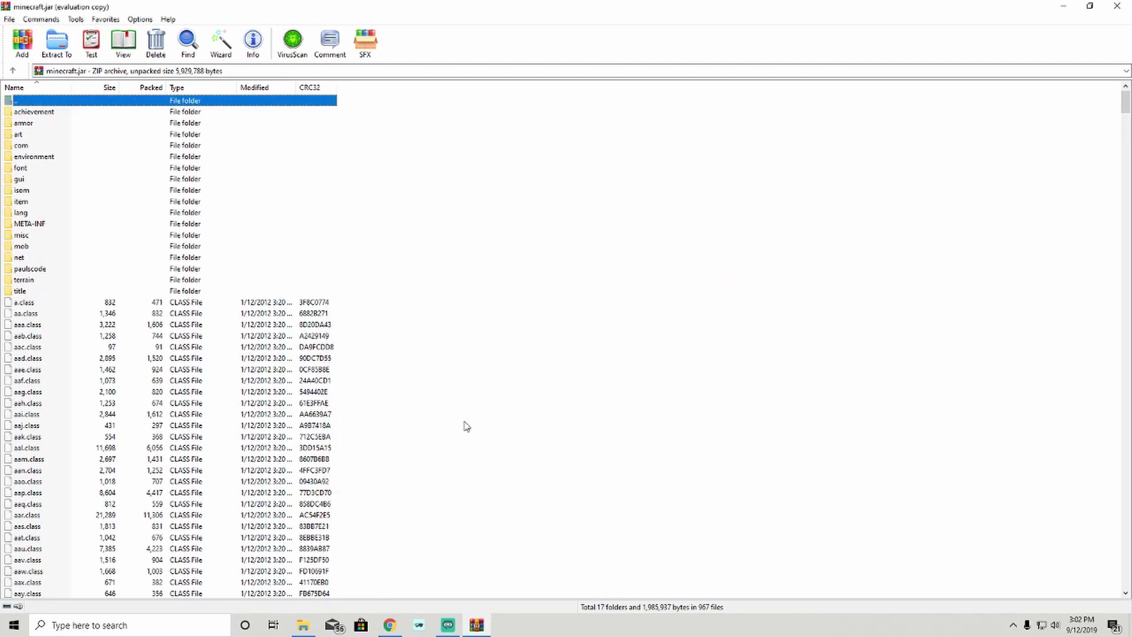
- Browse the archive root and gui folder, sorting gui images by size, then return to root
left_click_drag(458, 477, 174, 102)
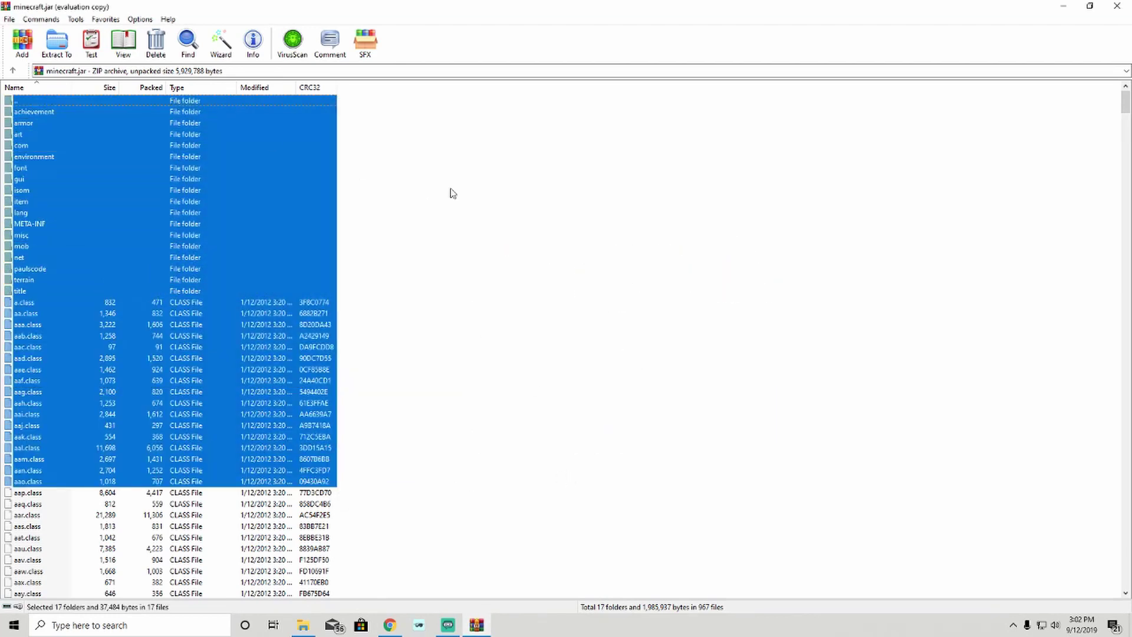
left_click(452, 192)
scroll(141, 207, "down", 1)
scroll(132, 214, "up", 1)
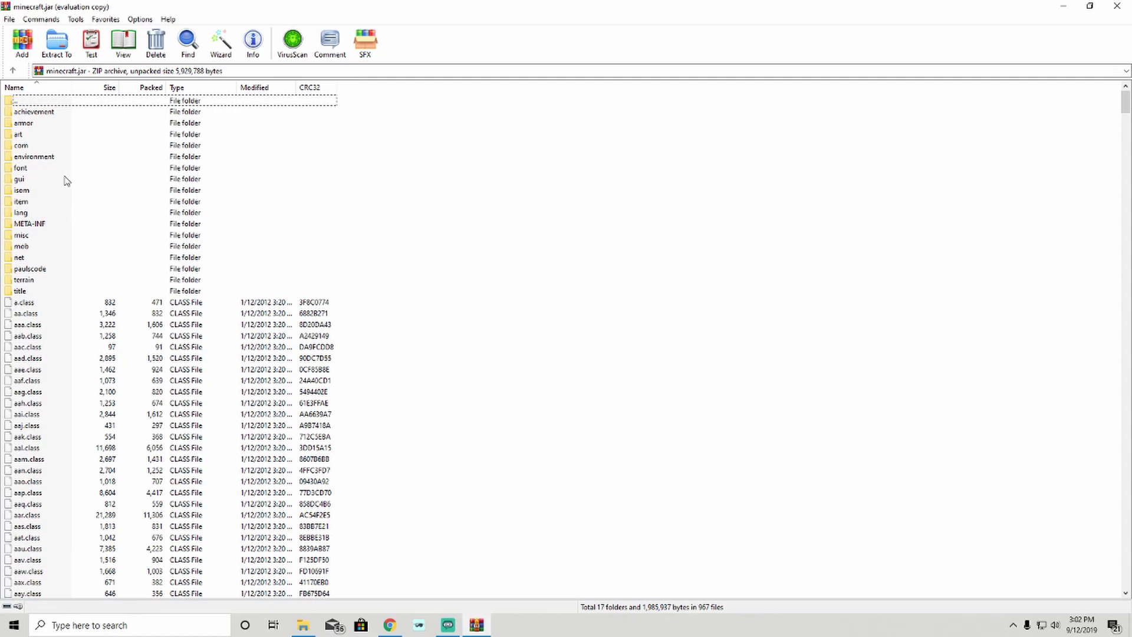
double_click(44, 180)
key("ctrl+a")
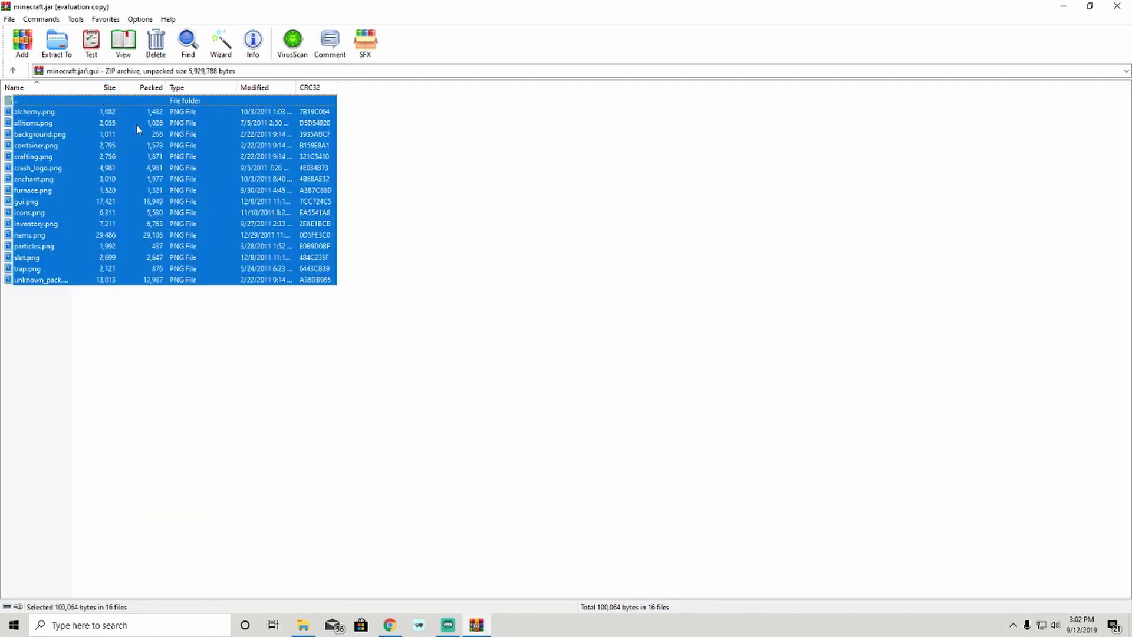
left_click(97, 89)
double_click(91, 100)
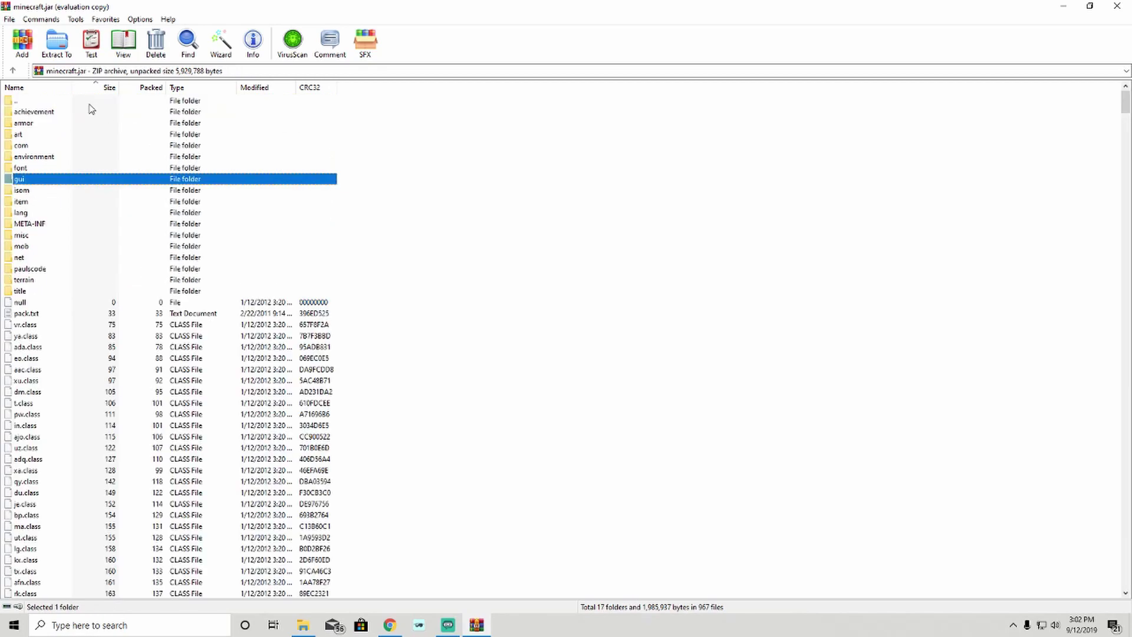
- Close WinRAR and open minecraft.jar with Java
left_click(1114, 7)
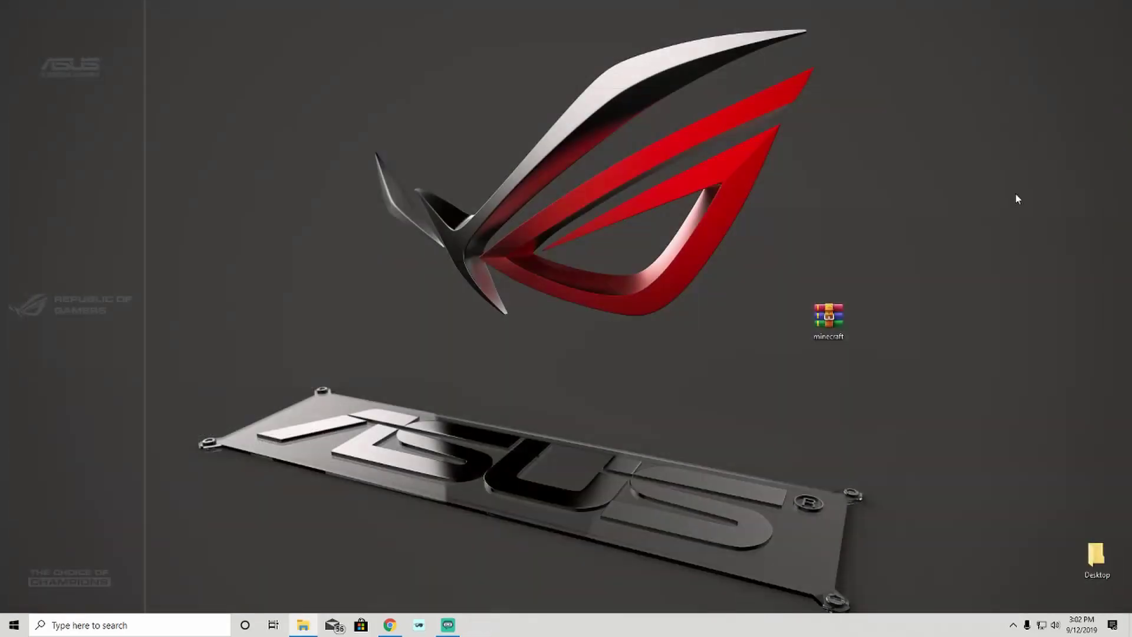
right_click(834, 320)
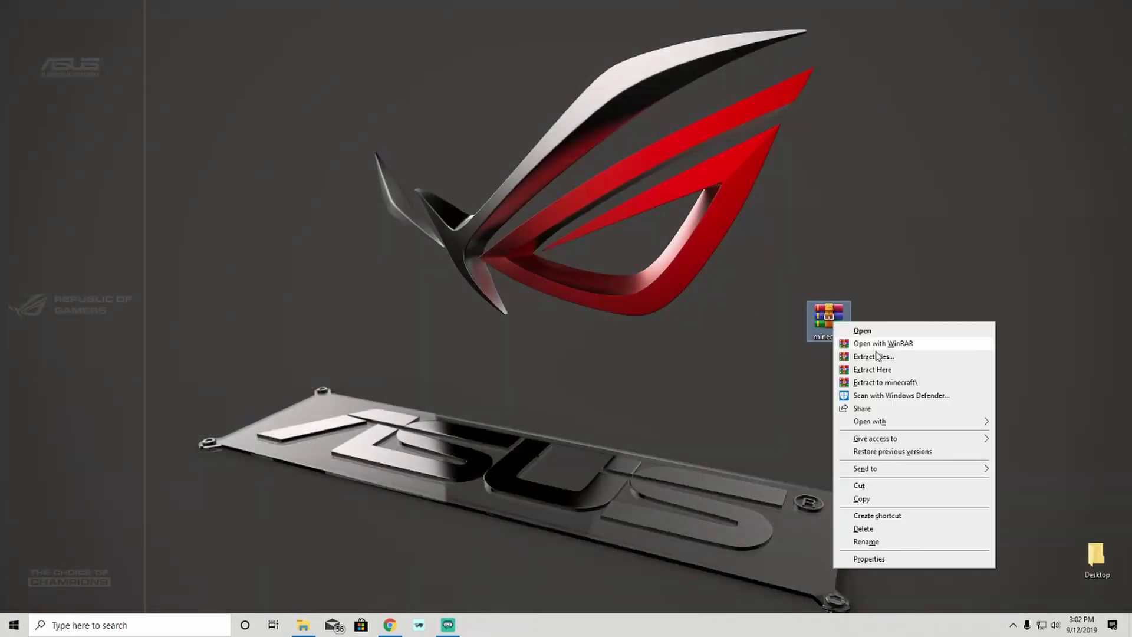
mouse_move(934, 423)
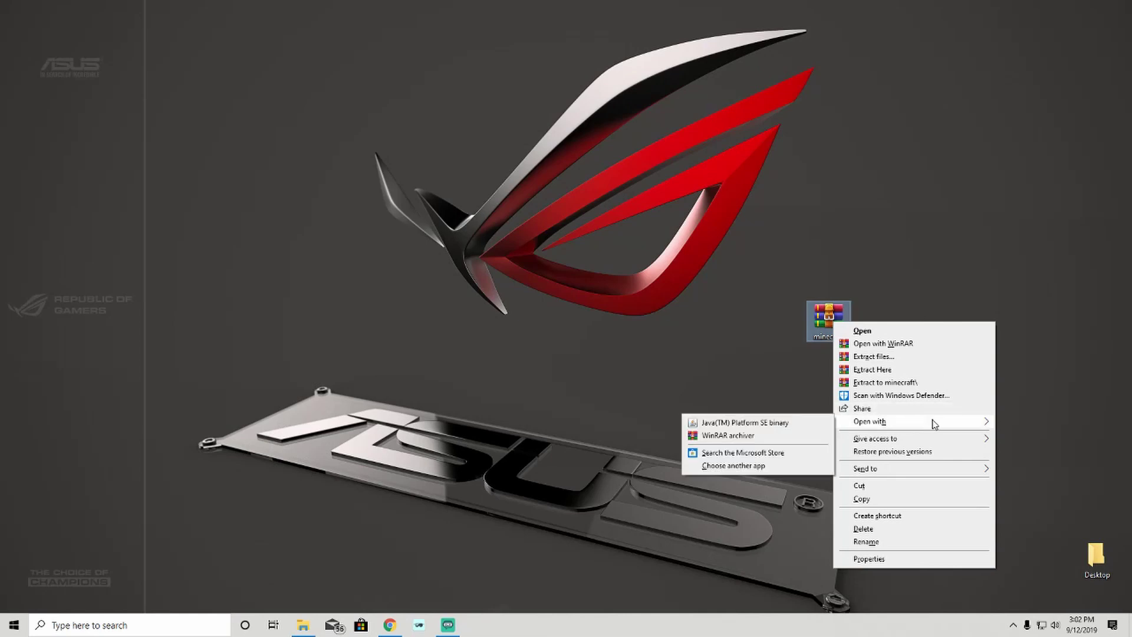
left_click(808, 429)
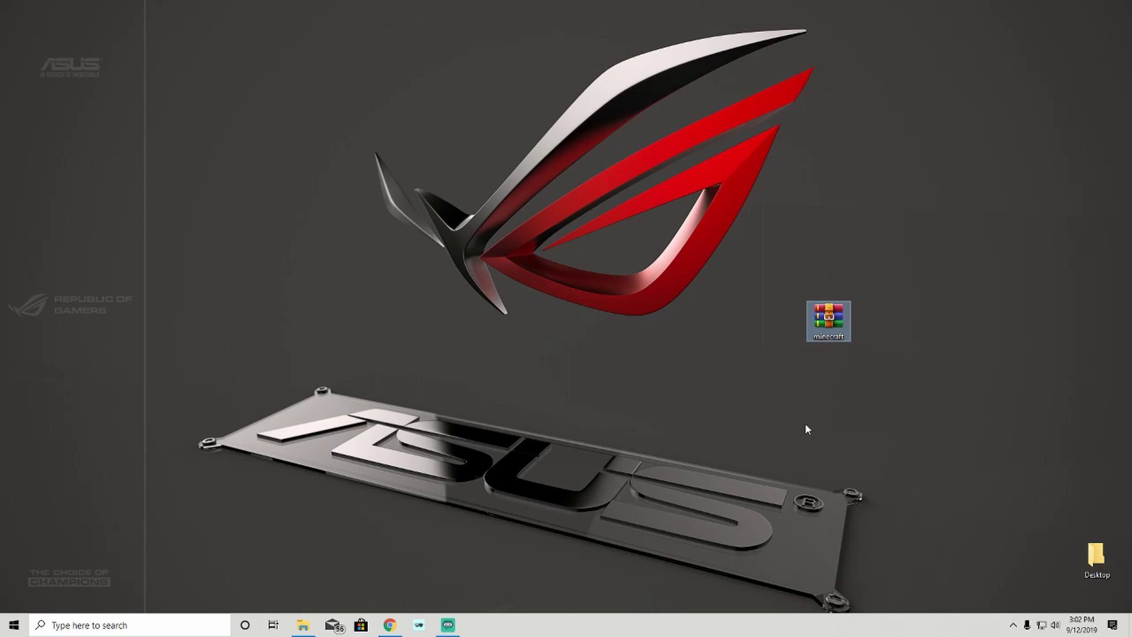
- Open minecraft.jar with Java again, then minimize the Downloads window to reveal the desktop
right_click(842, 326)
mouse_move(889, 426)
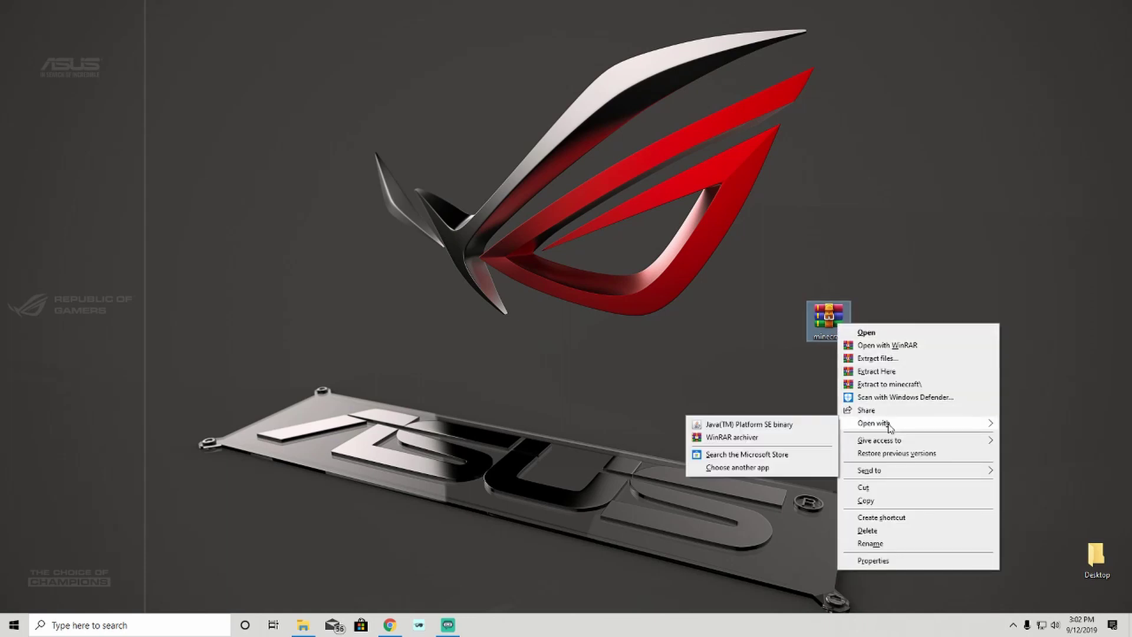
left_click(815, 424)
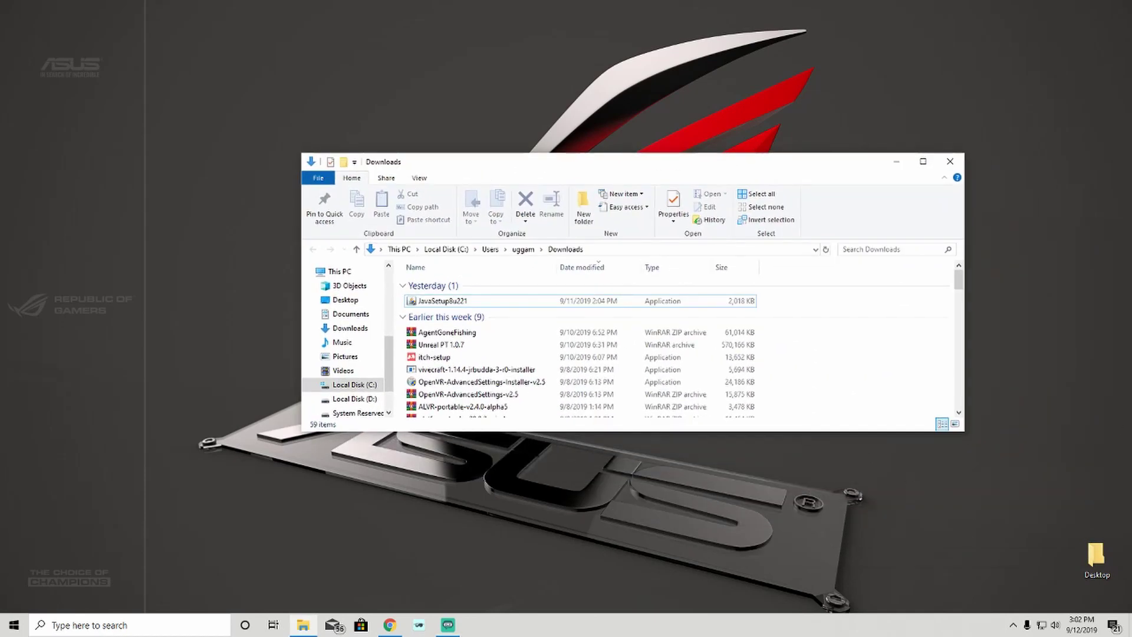
left_click(1096, 557)
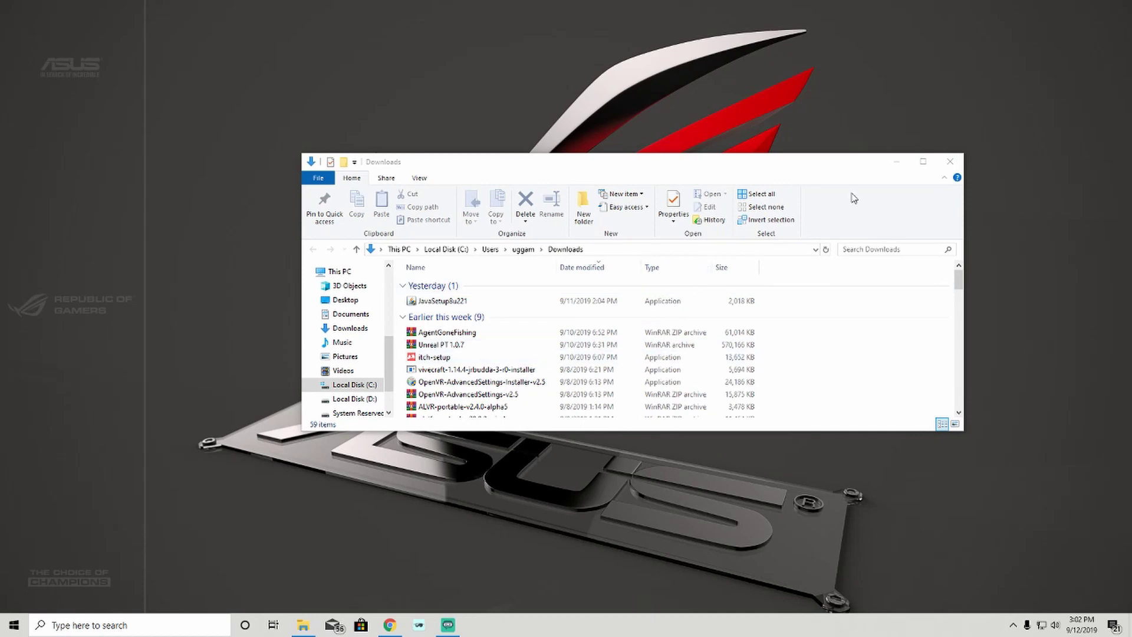
left_click(897, 162)
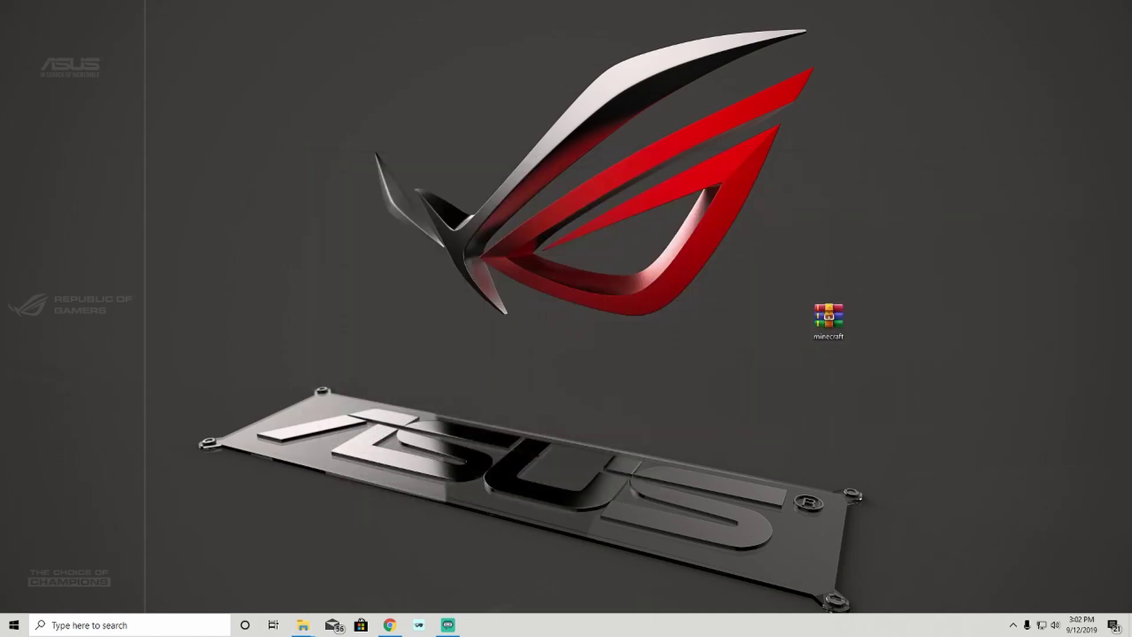
- Launch minecraft.jar in the AnjoCaido launcher and replace the Username field with a new username
left_click(302, 625)
left_click(302, 625)
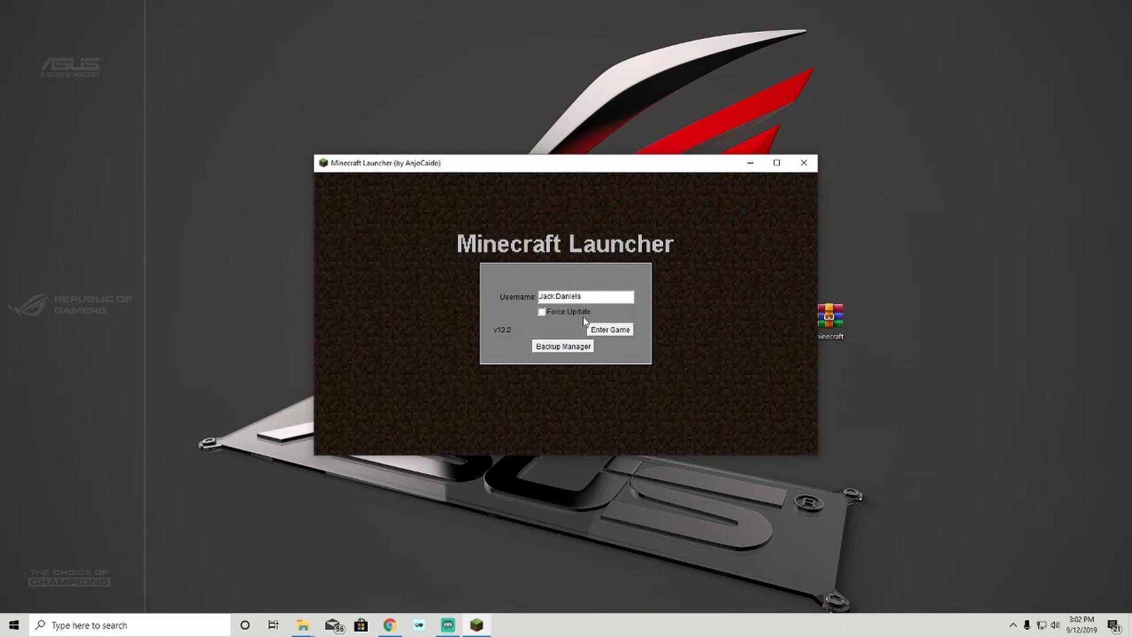
left_click_drag(583, 296, 506, 298)
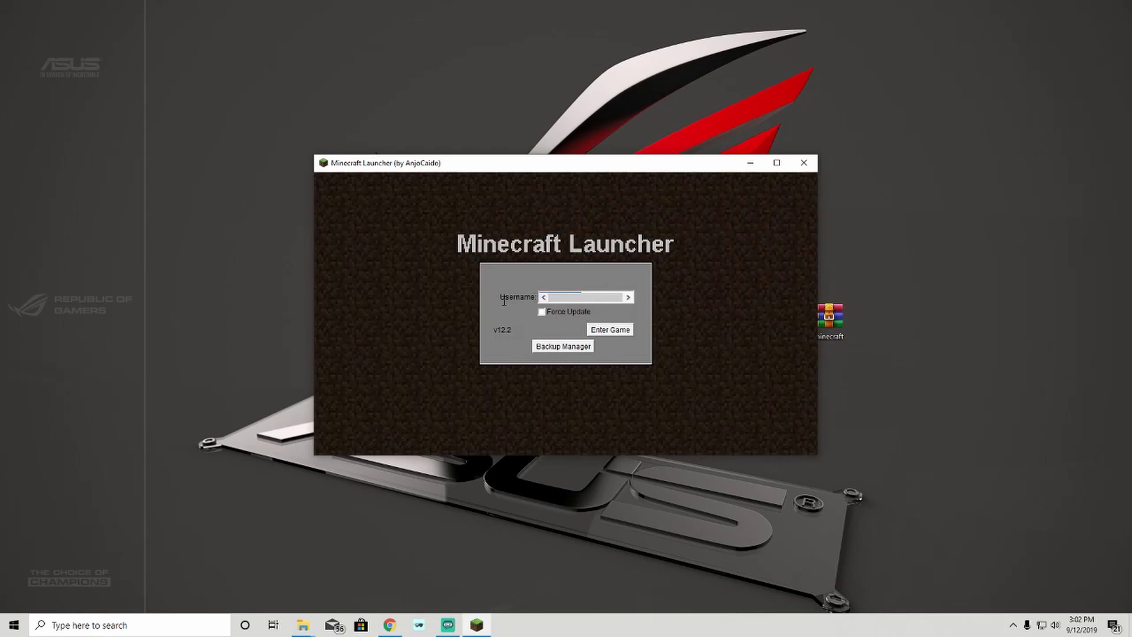
type("njsbnino")
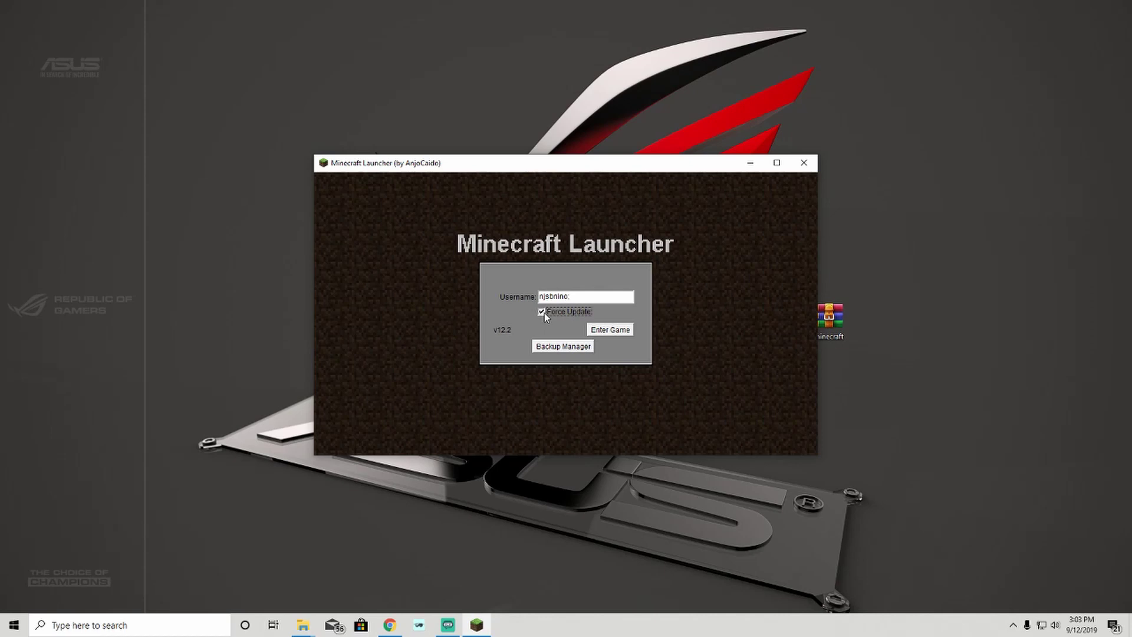
left_click(548, 345)
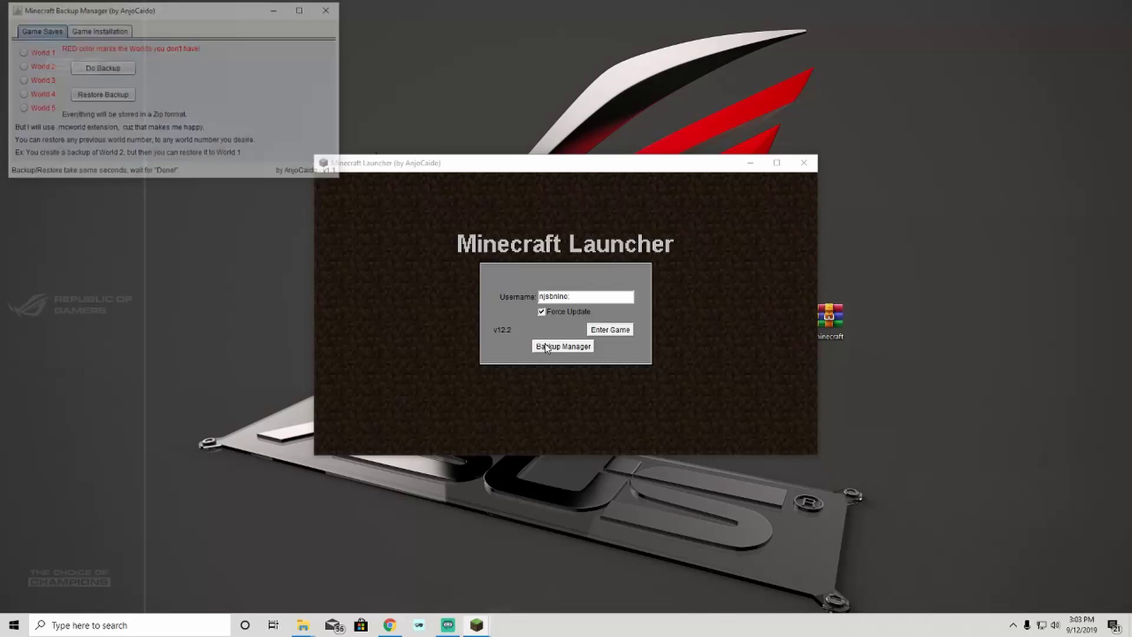
left_click_drag(230, 9, 404, 147)
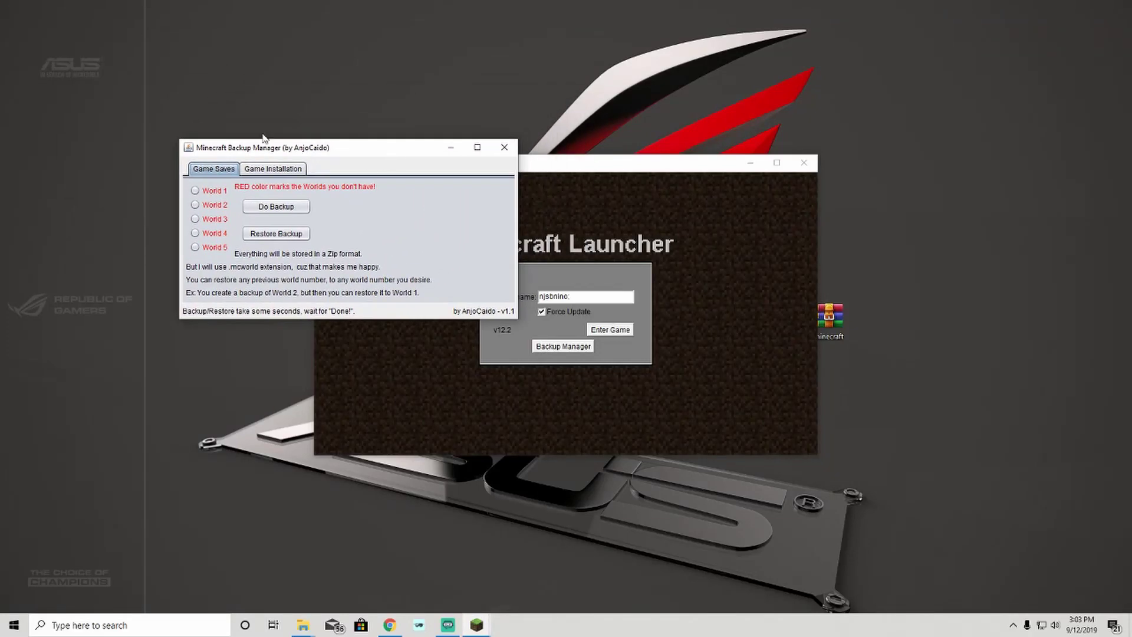
left_click(200, 194)
left_click(280, 171)
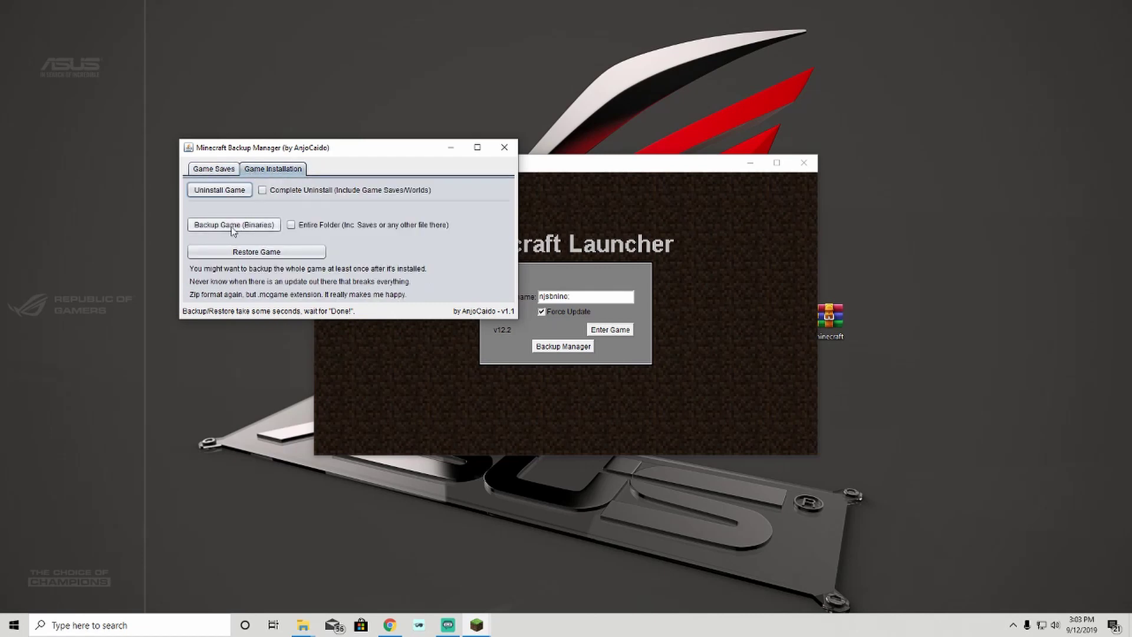
left_click(222, 170)
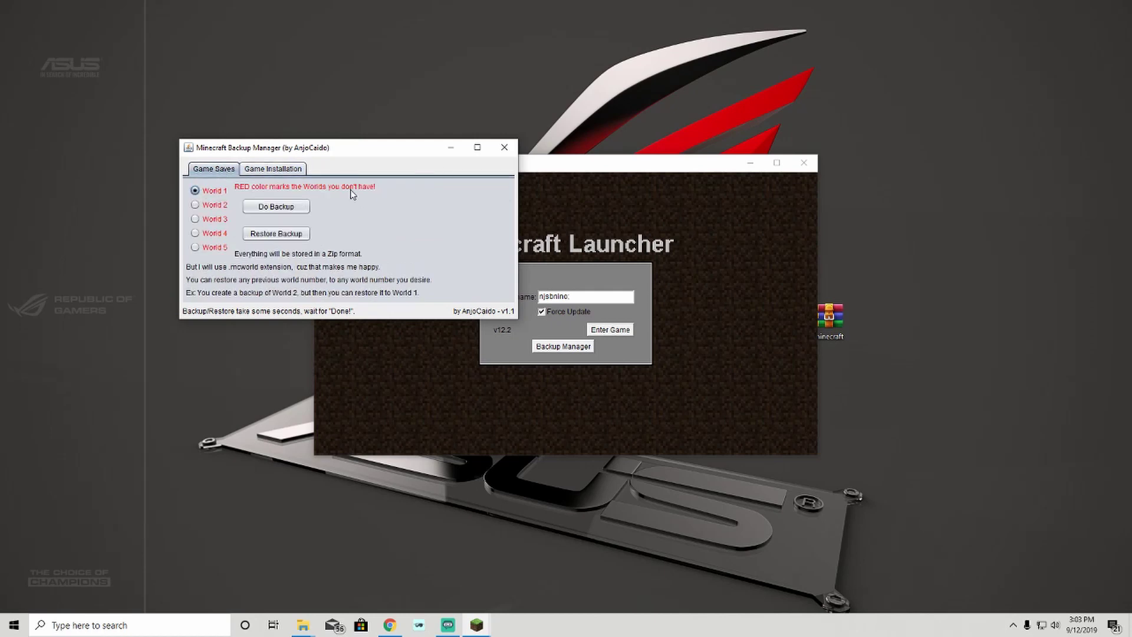
left_click(504, 147)
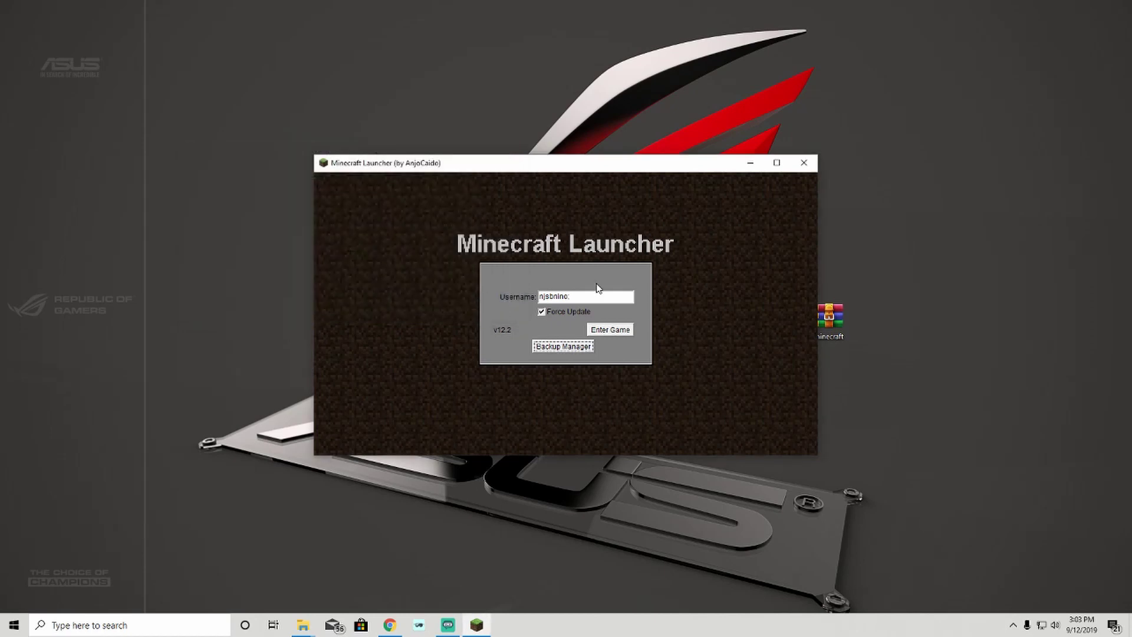
- Start the game with Enter Game using the new username
left_click(626, 331)
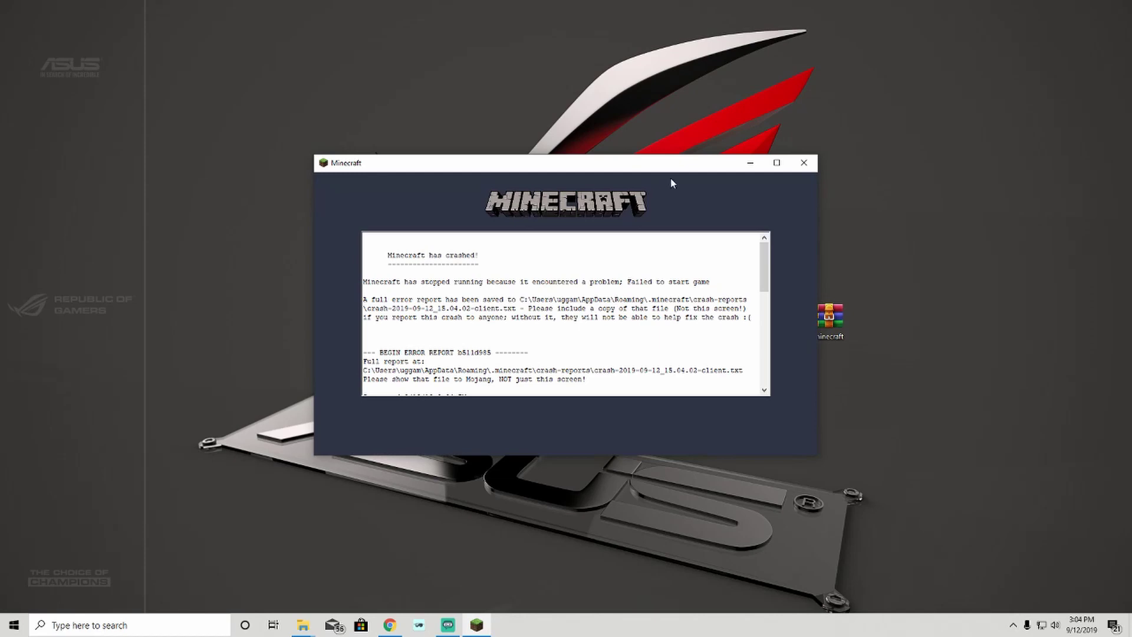
- Close the first crash window, scroll through the second 1.5.2 crash report, and close it
left_click(797, 168)
scroll(685, 323, "down", 5)
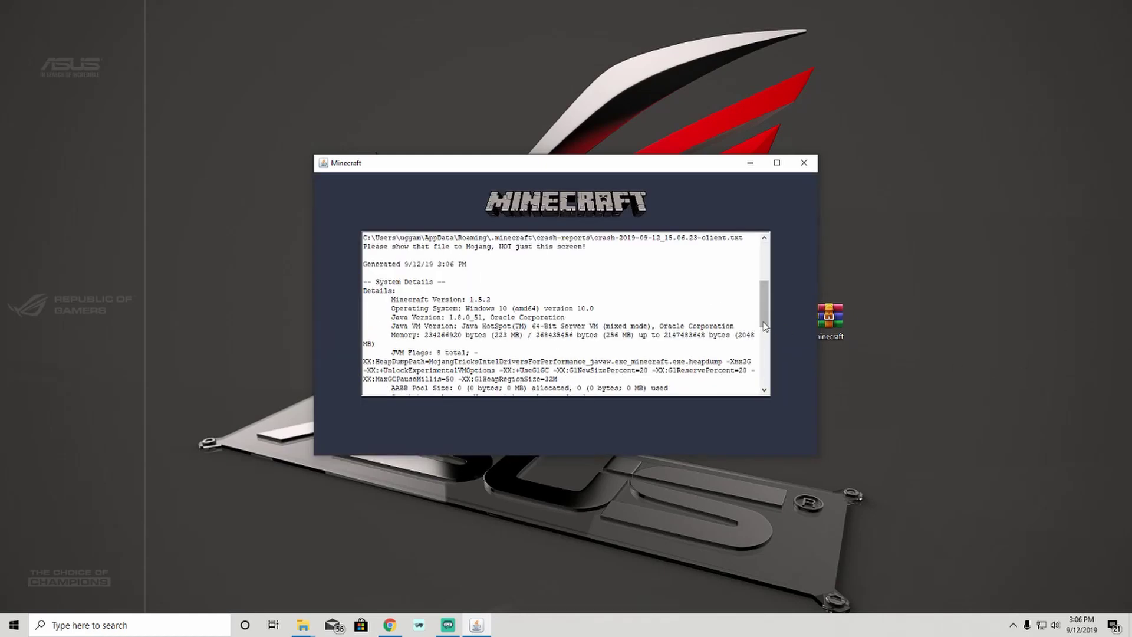
scroll(686, 323, "up", 4)
scroll(685, 324, "down", 3)
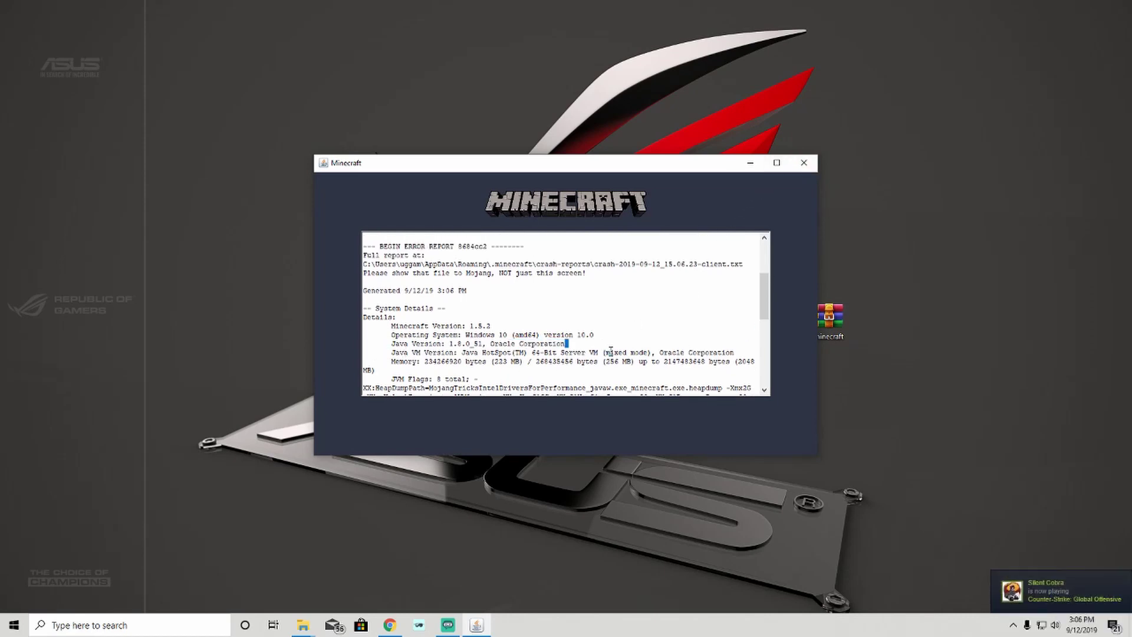
left_click(802, 163)
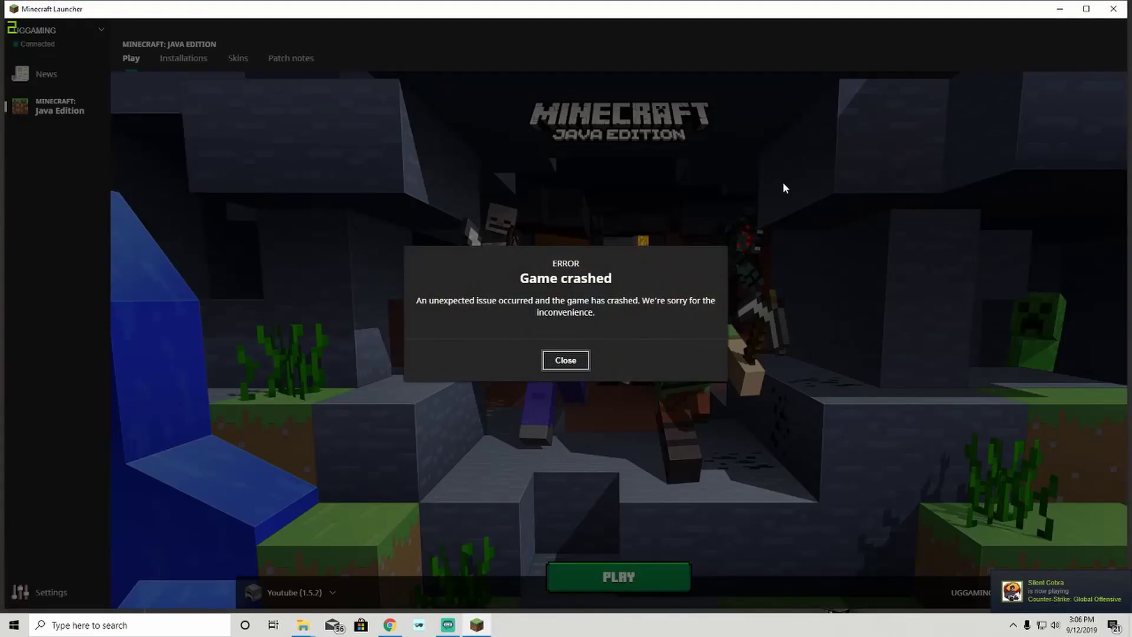
- Dismiss the Game crashed error, maximize the launcher, and open then close the account options
left_click(567, 359)
left_click_drag(609, 25, 610, 131)
left_click_drag(459, 126, 460, 1)
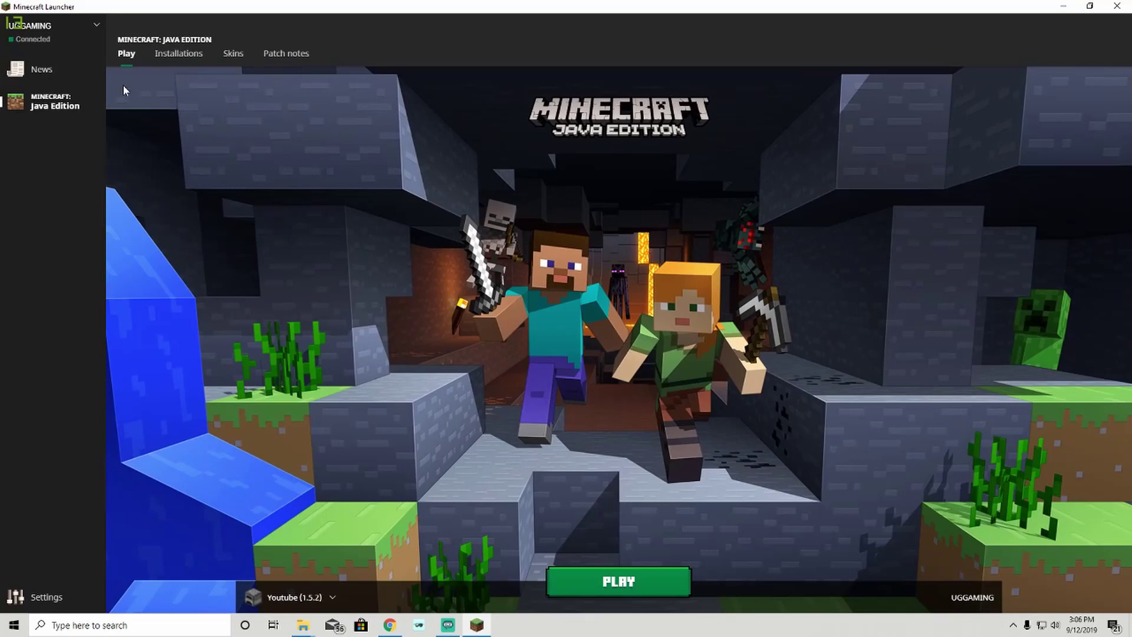
left_click(47, 26)
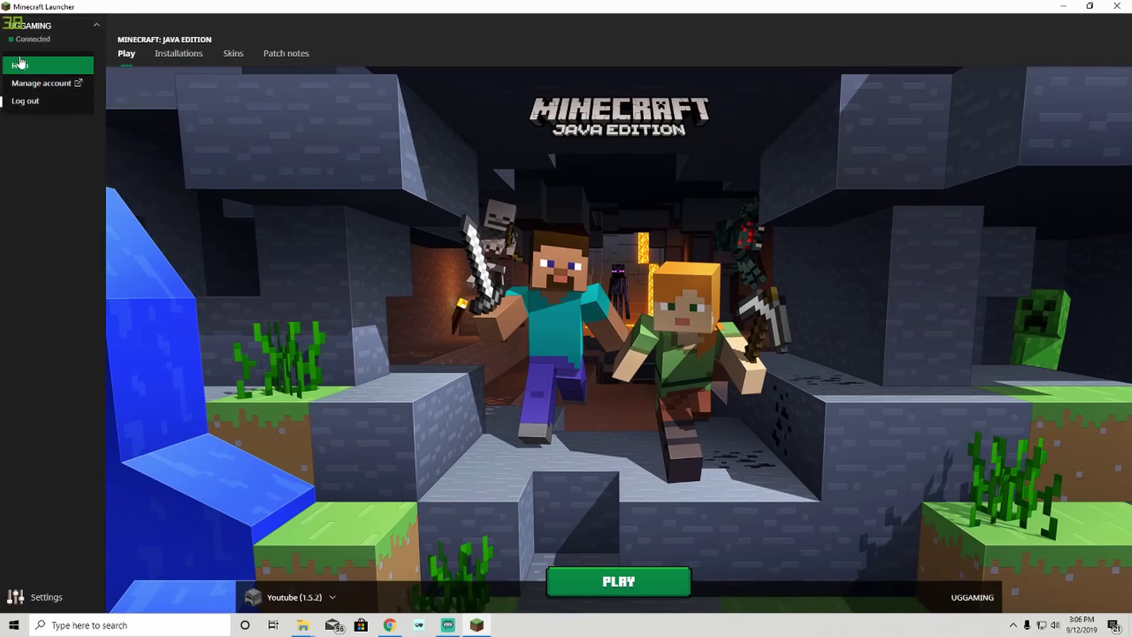
left_click(83, 253)
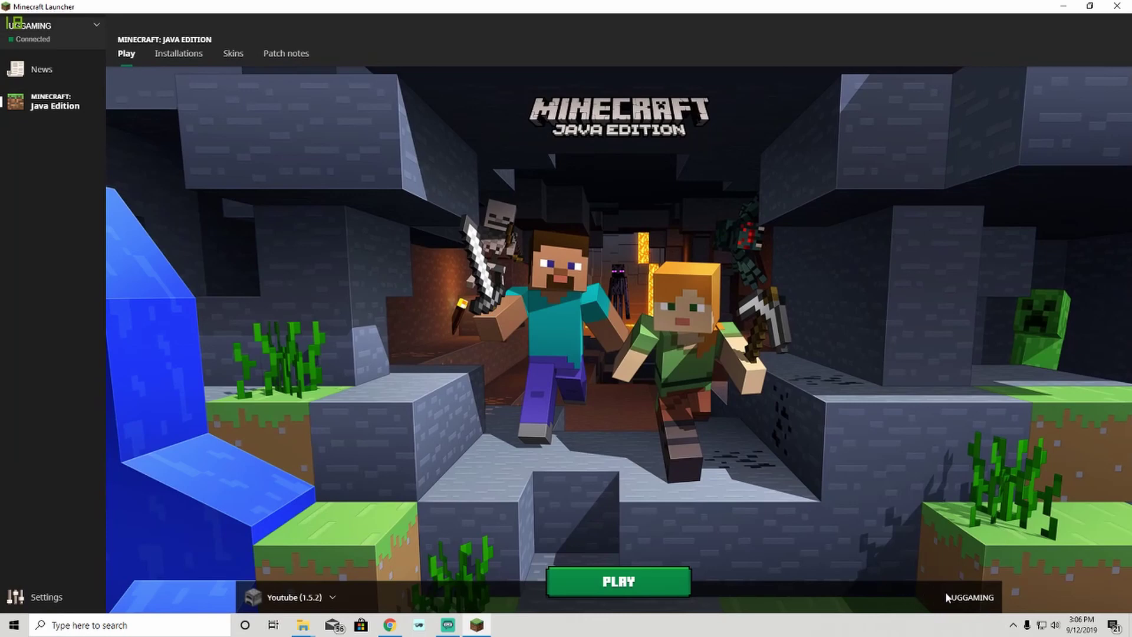
left_click(93, 39)
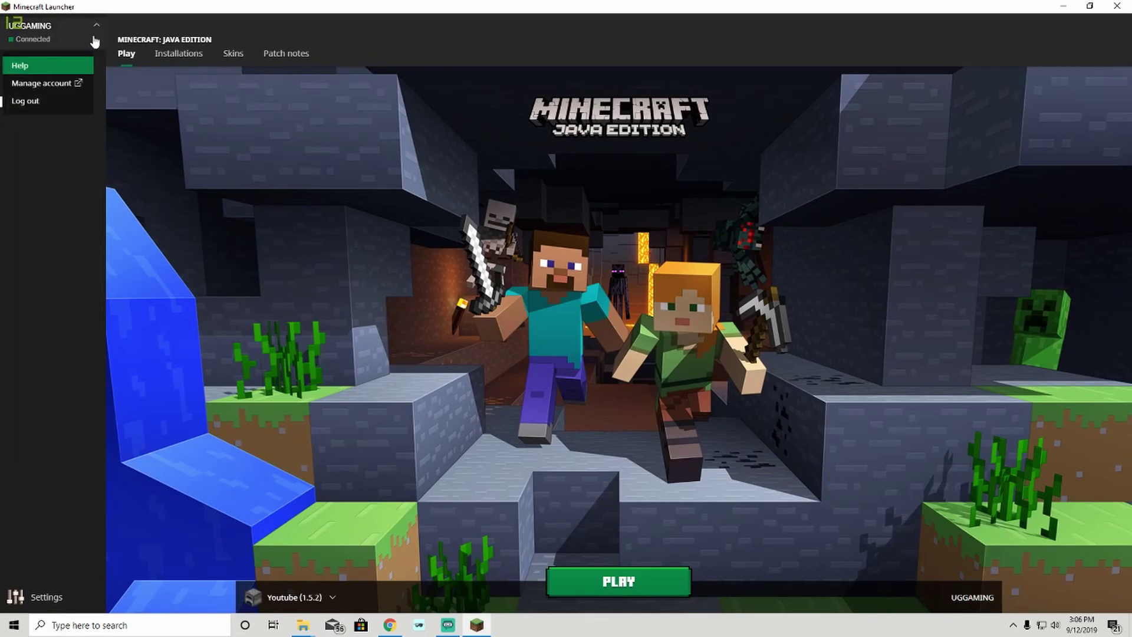
left_click(241, 125)
- Browse the Installations and Skins pages, then show the 1.14.0 Village & Pillage patch notes
left_click(204, 55)
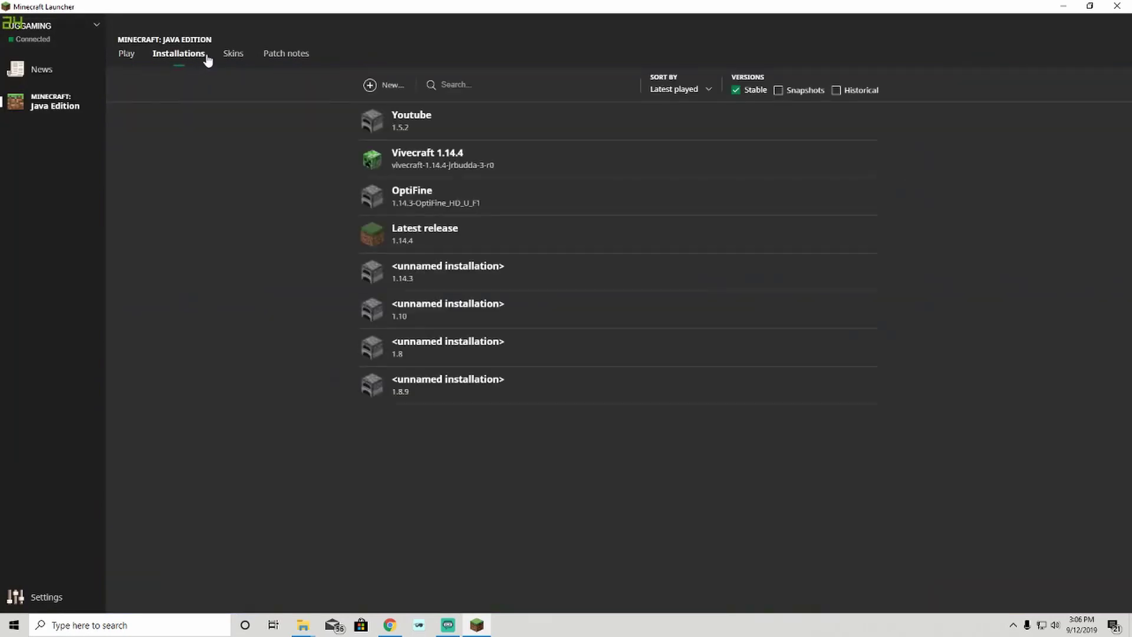
left_click(243, 55)
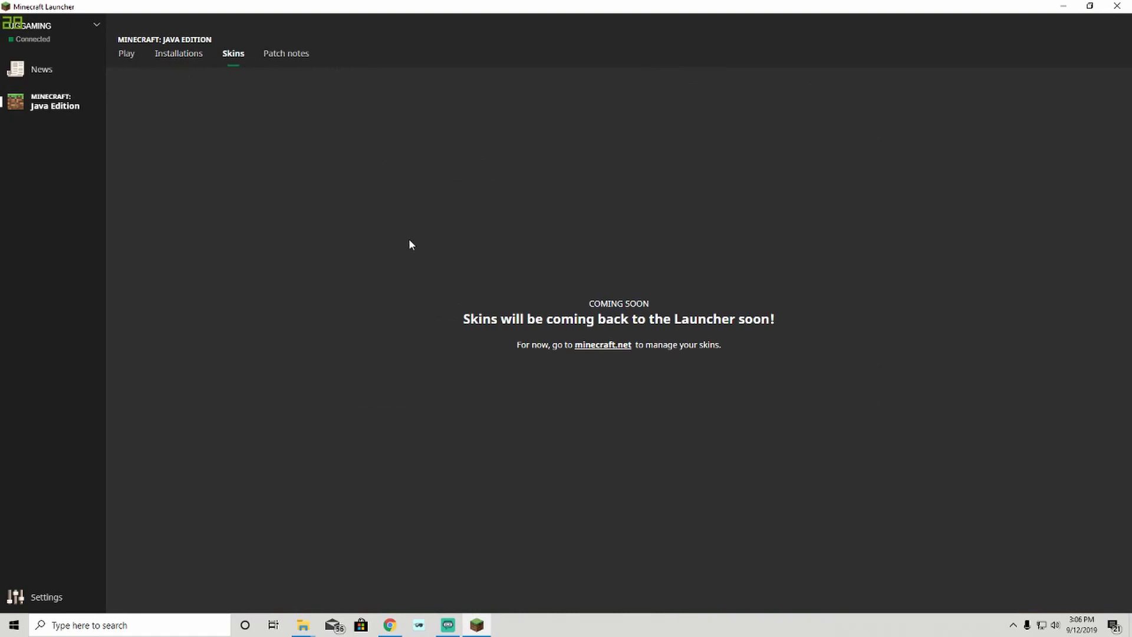
left_click_drag(411, 245, 834, 330)
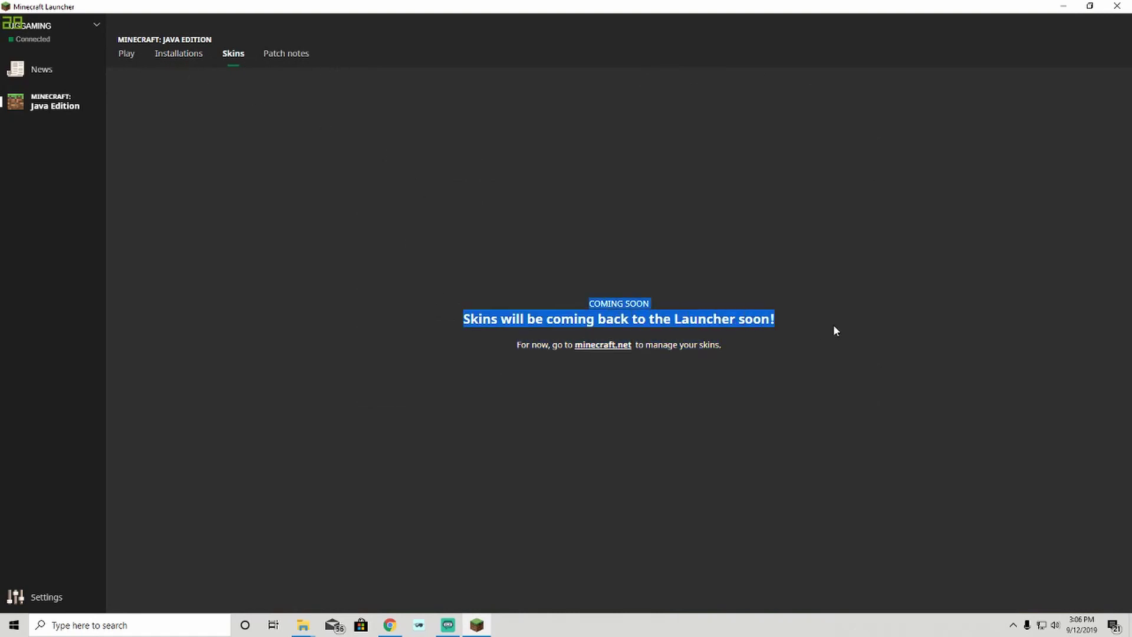
left_click(131, 59)
left_click(292, 65)
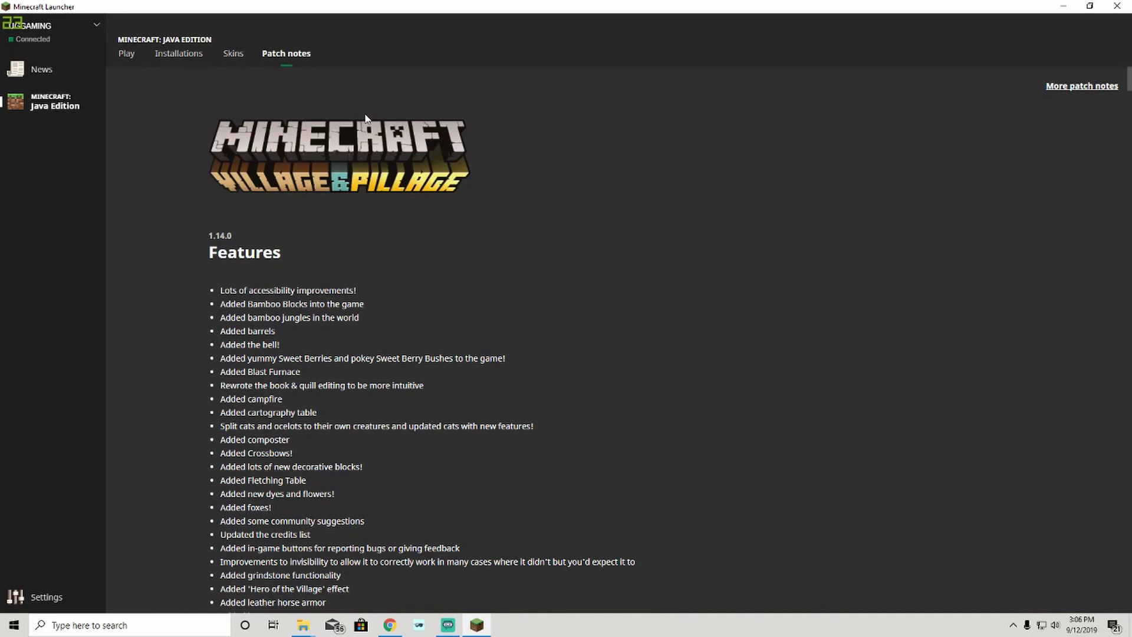
scroll(352, 157, "down", 1)
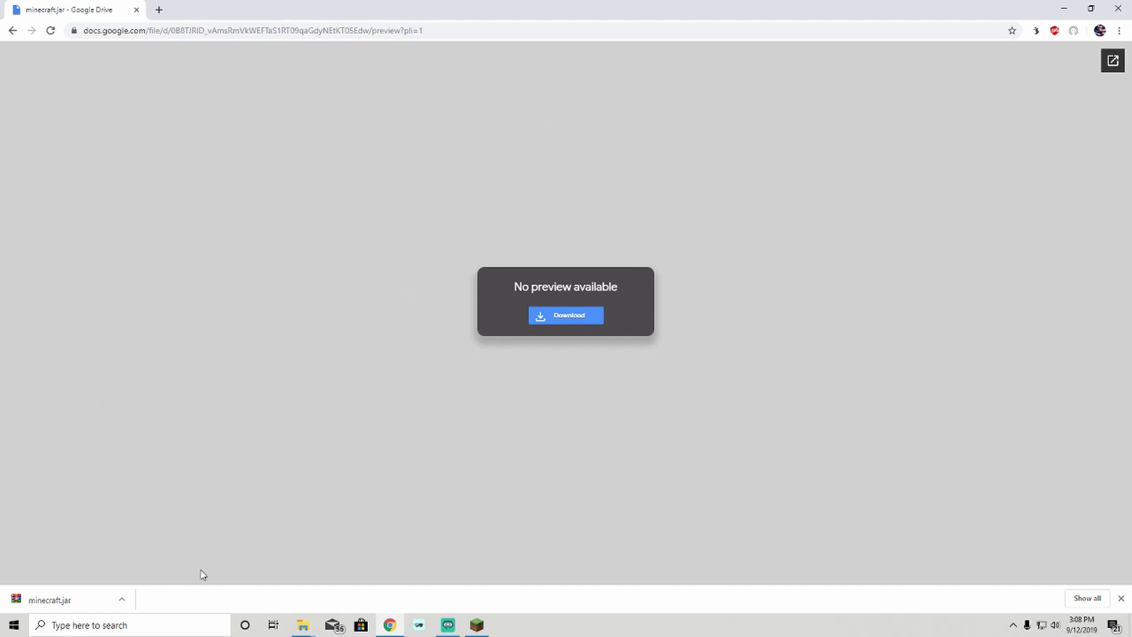
left_click(1064, 8)
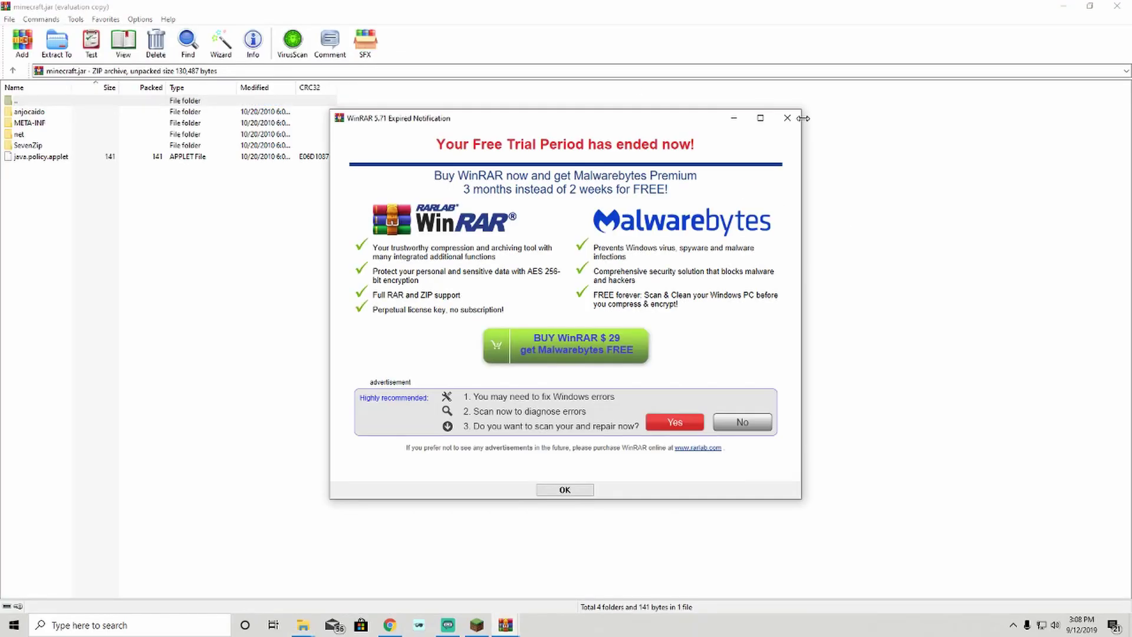
- Dismiss WinRAR's trial-expired notice and select, then deselect, the minecraft.jar root items
left_click(787, 118)
left_click_drag(108, 241, 142, 176)
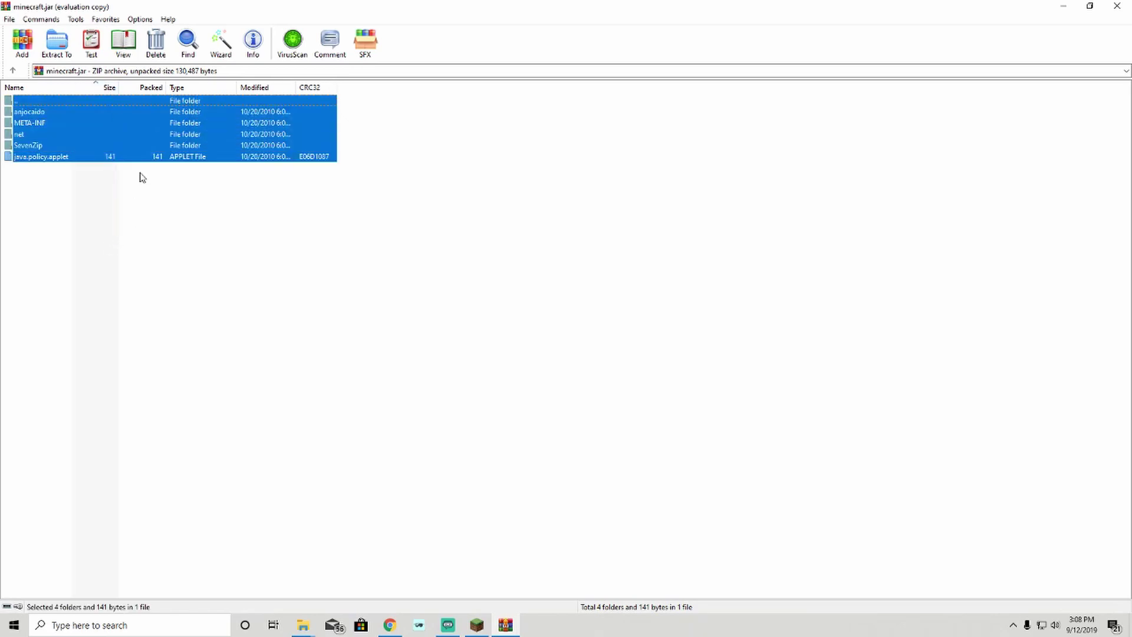
left_click(146, 183)
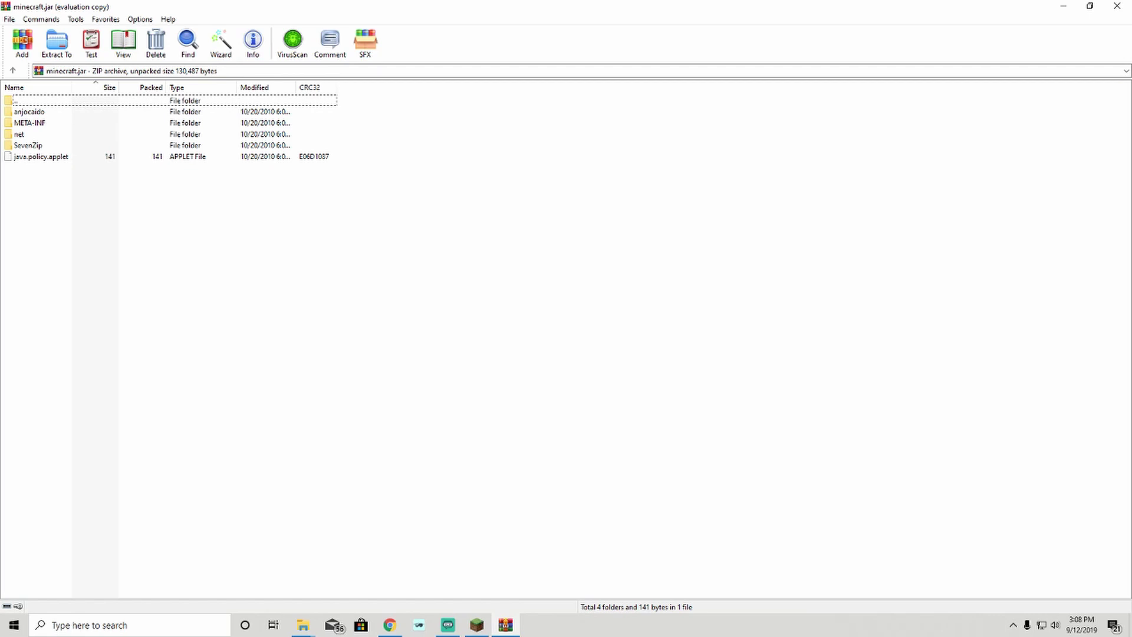
- Open the %appdata% Roaming folder via the Run dialog and refocus the WinRAR archive
key("super+r")
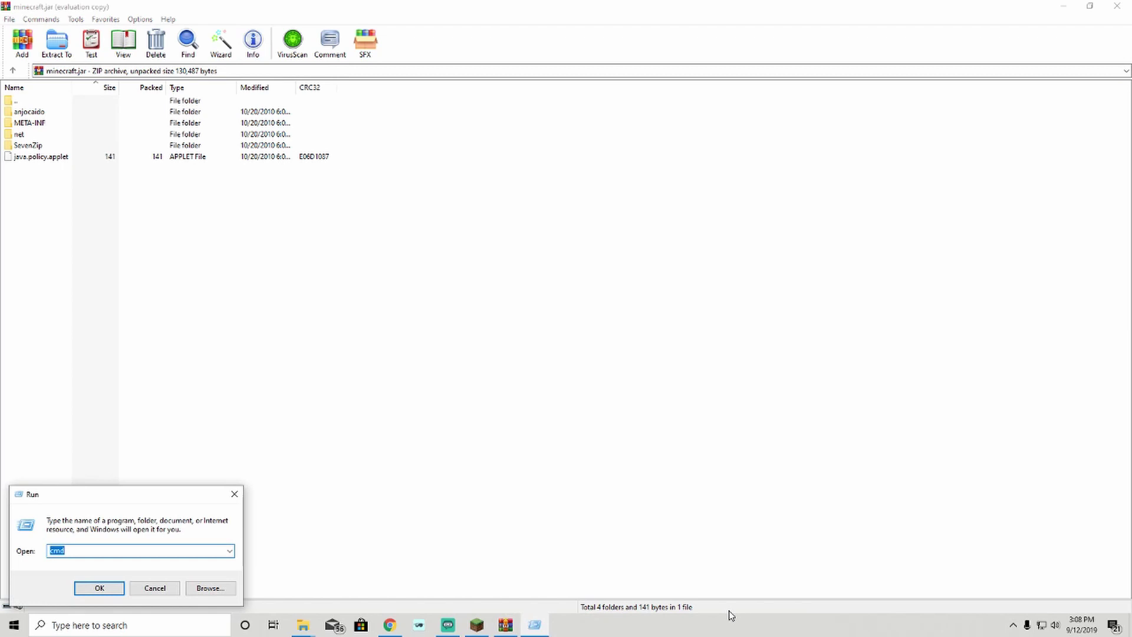
type("%appdata")
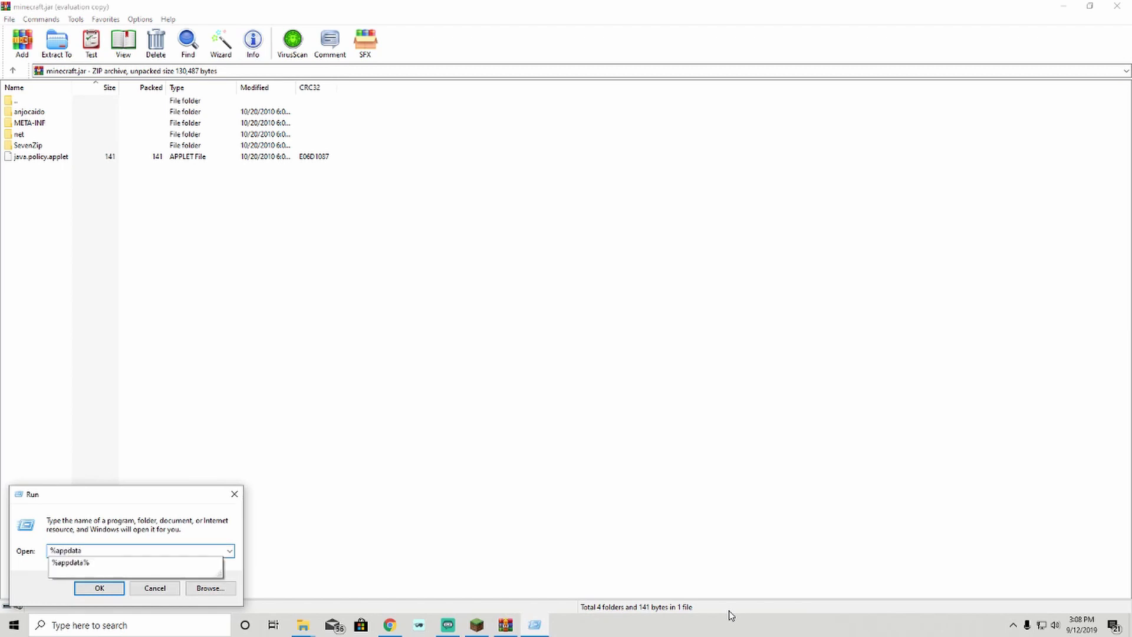
type("%")
key("Return")
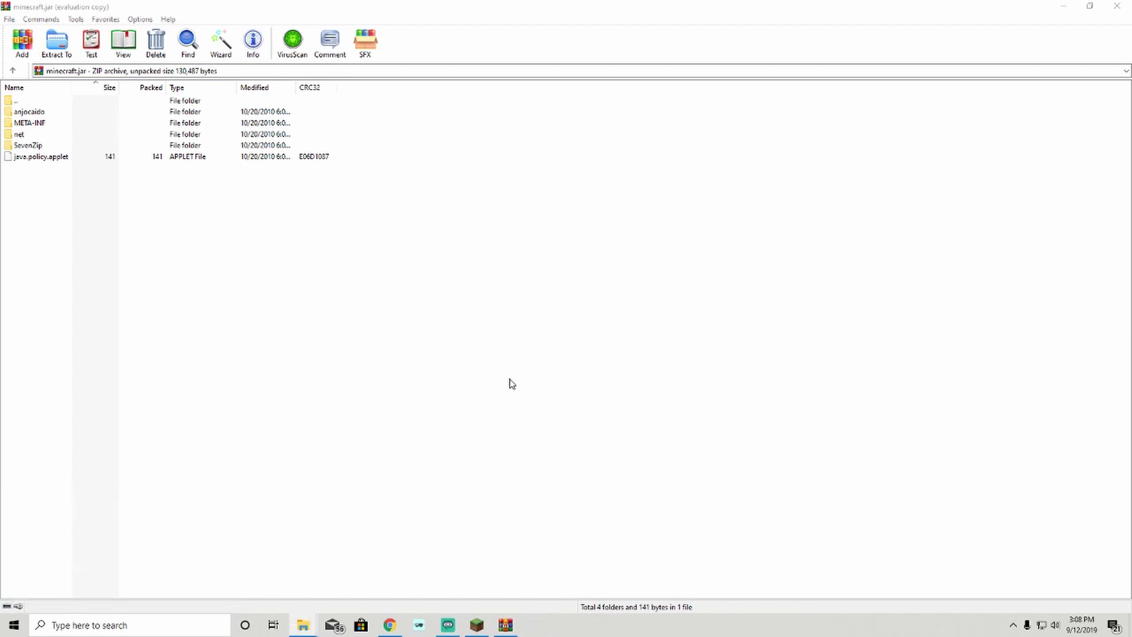
left_click(375, 6)
- Center the .minecraft window and scroll through its files, selecting the openvr folder
left_click_drag(721, 203, 437, 153)
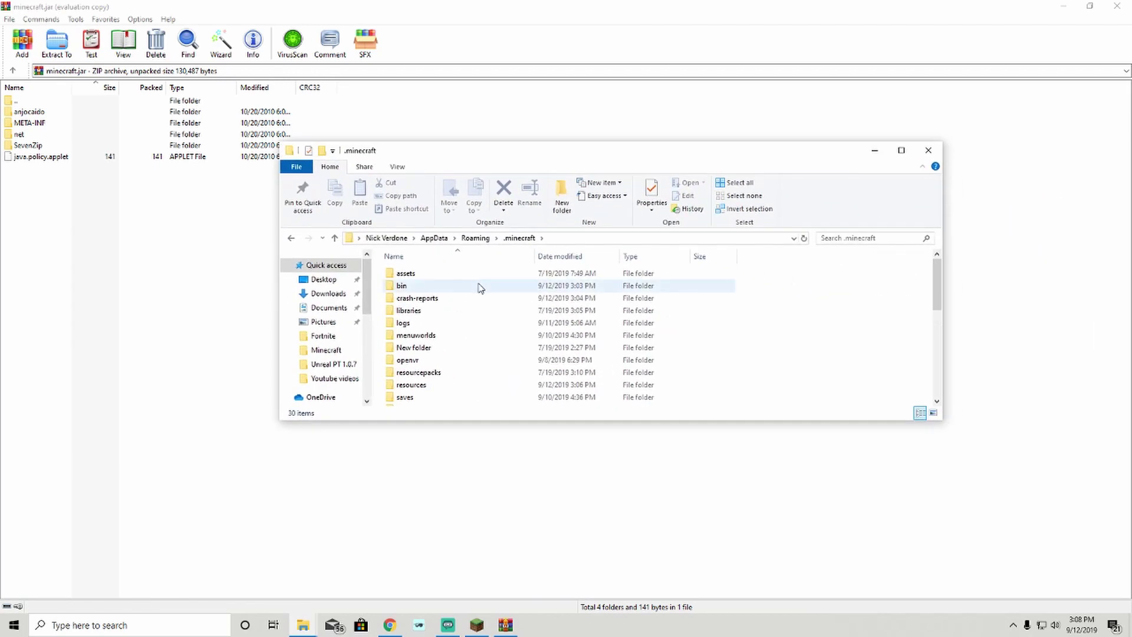
scroll(445, 311, "down", 4)
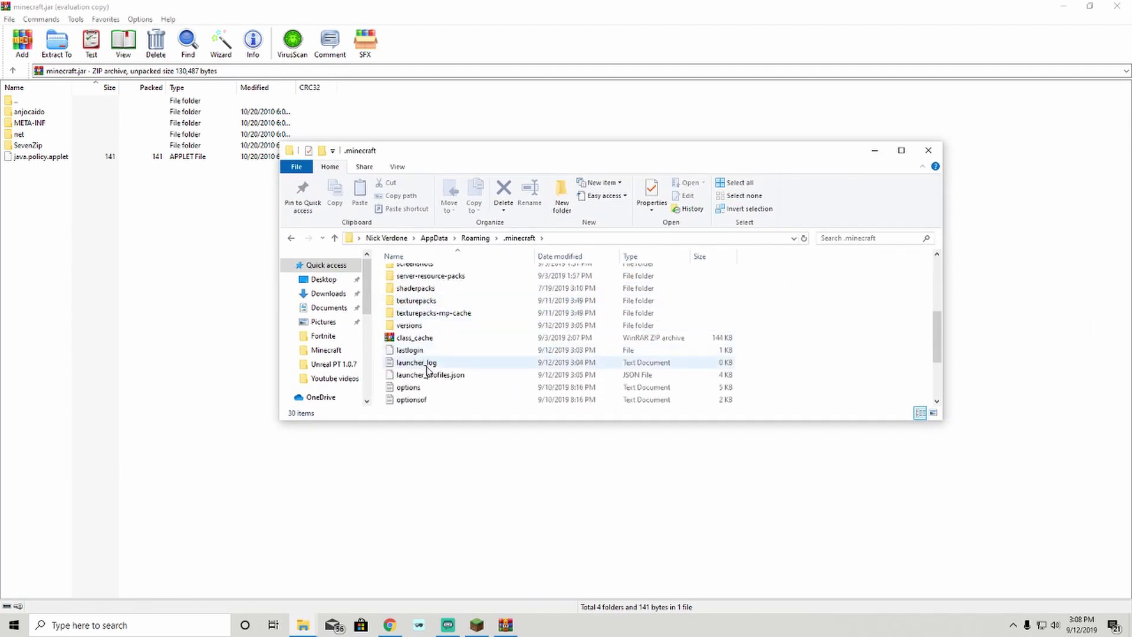
scroll(428, 370, "down", 2)
scroll(428, 372, "up", 7)
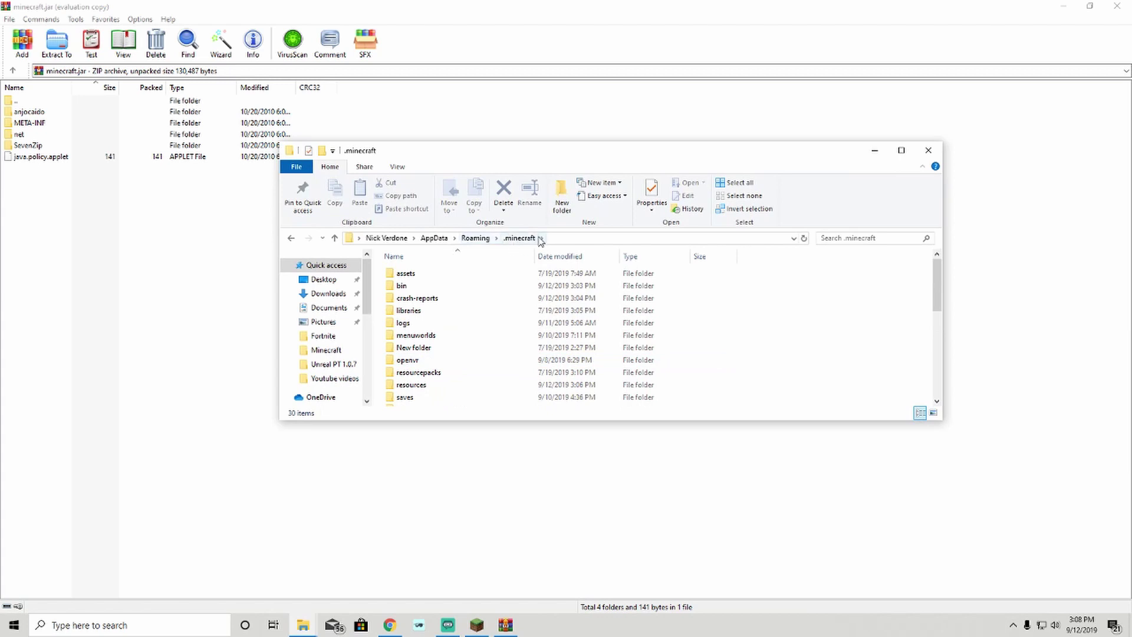
scroll(457, 295, "down", 4)
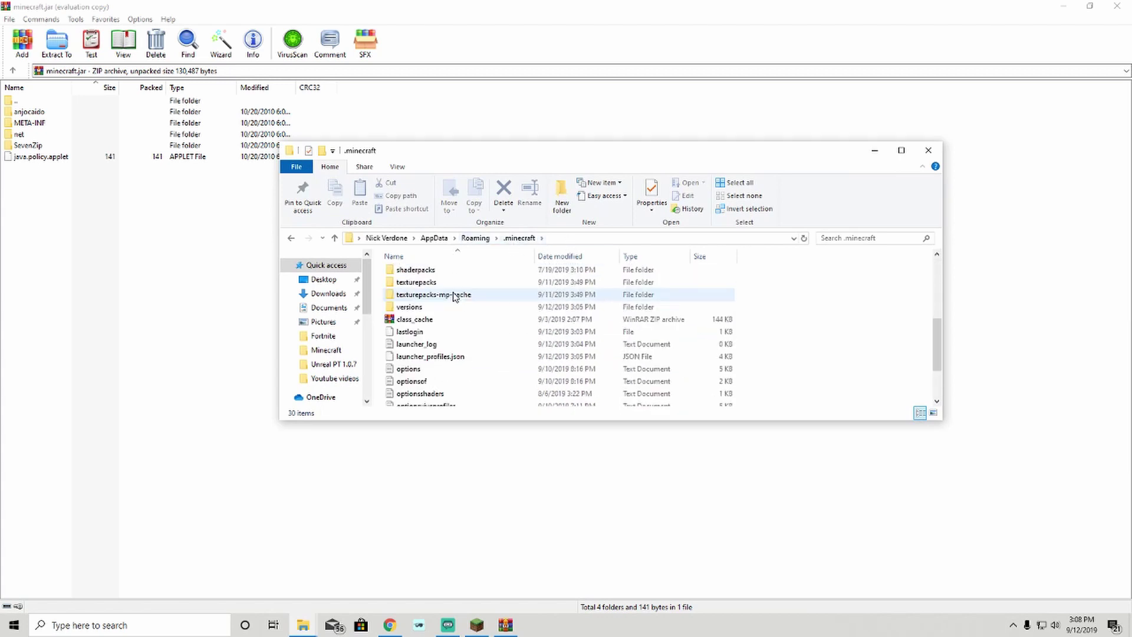
scroll(454, 296, "up", 2)
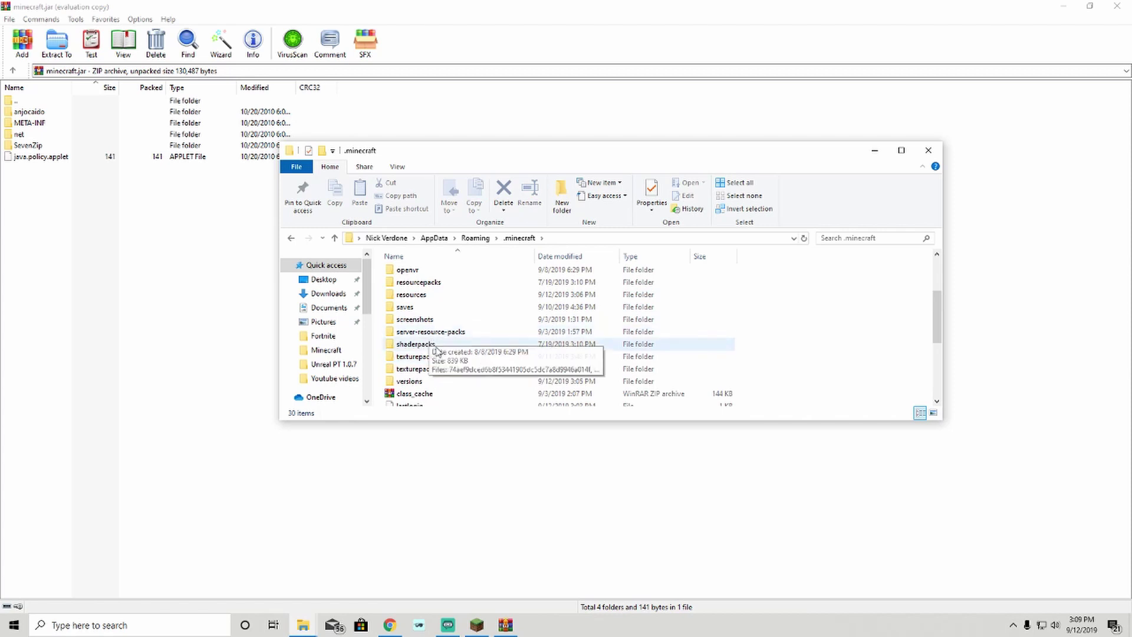
scroll(435, 349, "up", 3)
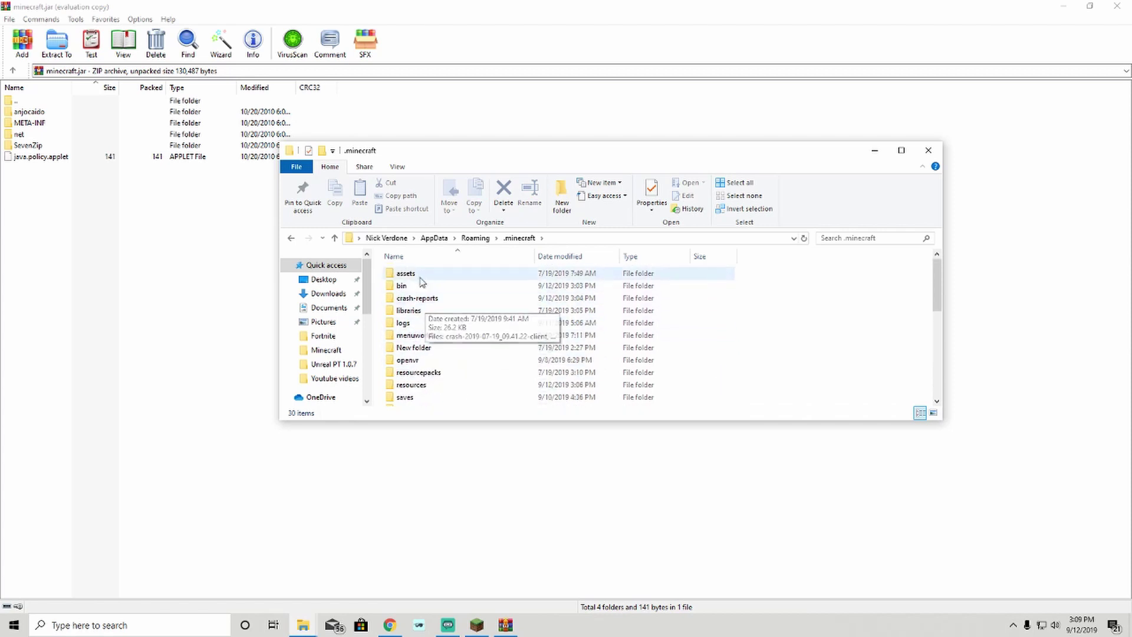
scroll(422, 281, "down", 2)
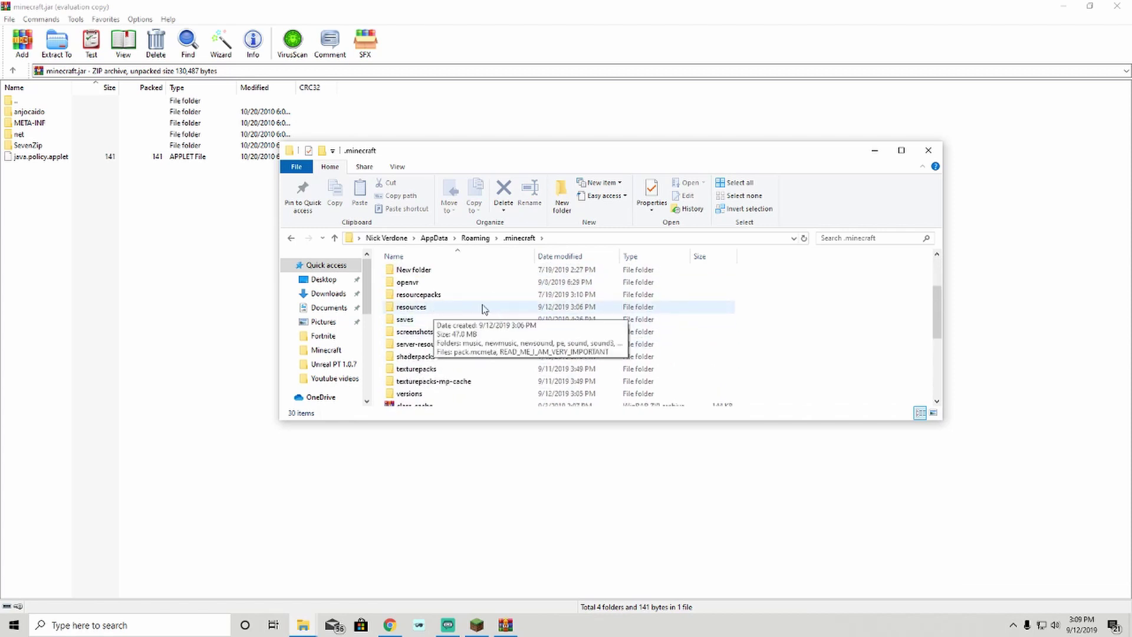
left_click(444, 283)
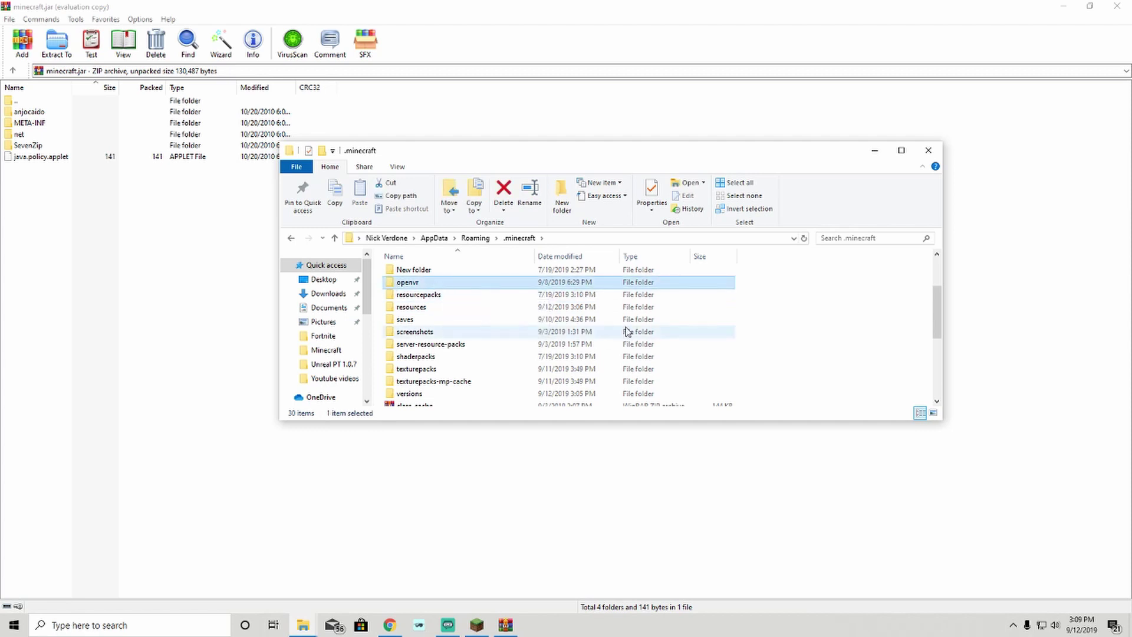
scroll(627, 331, "down", 4)
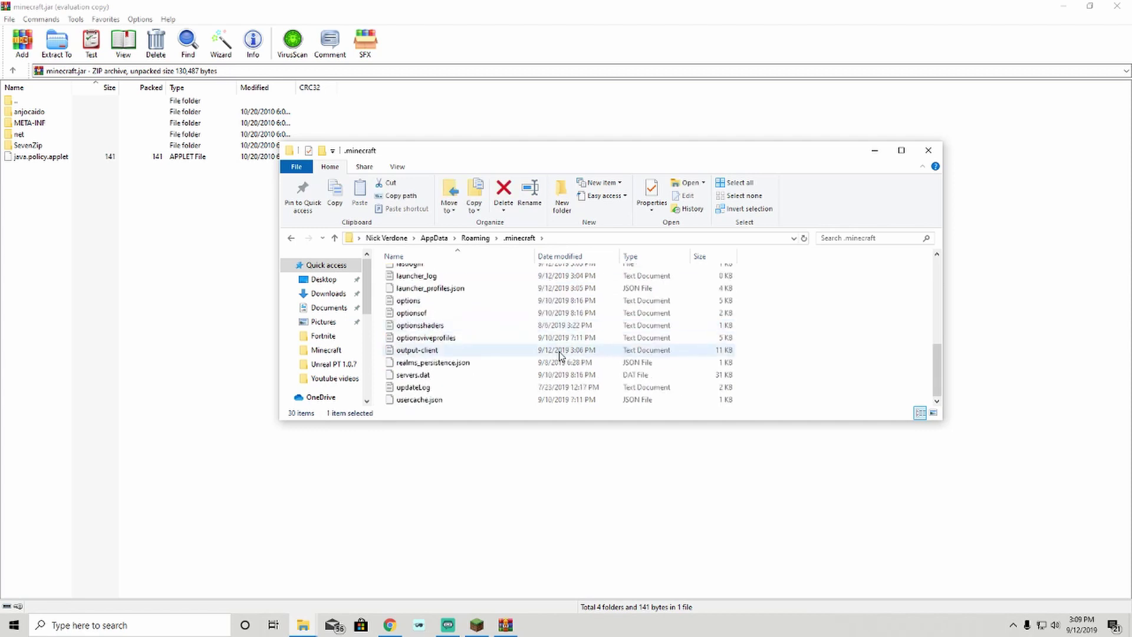
scroll(560, 357, "up", 5)
- Return to the minecraft.jar listing in WinRAR and open the META-INF folder
left_click(210, 351)
left_click_drag(196, 379, 144, 99)
left_click(207, 235)
left_click(201, 126)
double_click(202, 126)
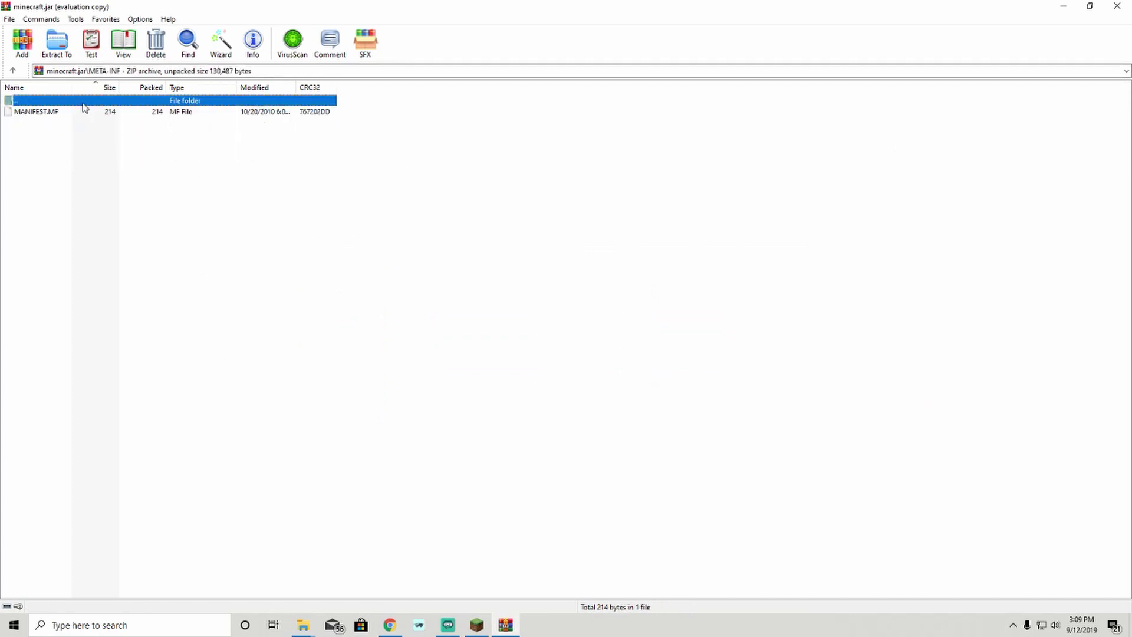
- Browse the anjocaido folder's console and minecraftmanager subfolders, then return to the archive root
double_click(112, 104)
double_click(113, 112)
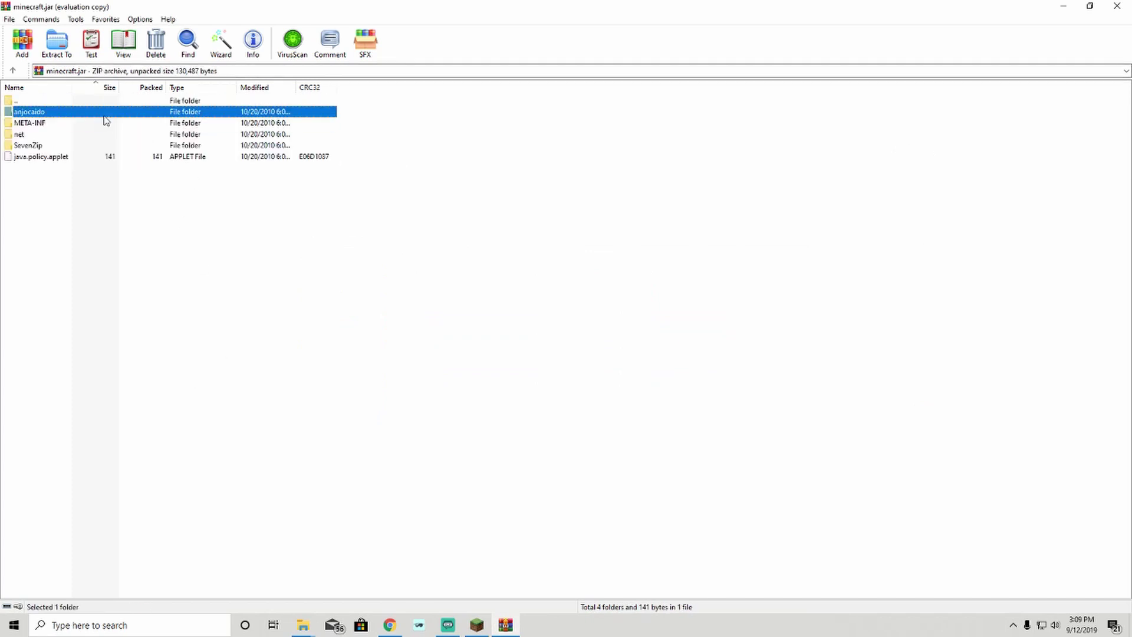
double_click(68, 112)
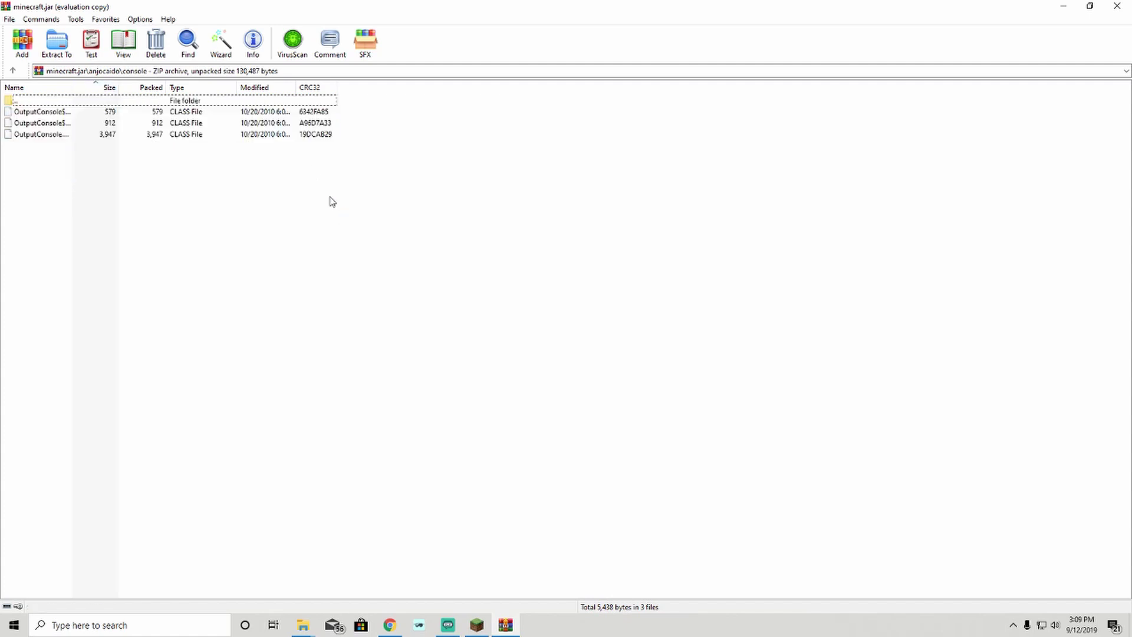
double_click(263, 101)
double_click(217, 124)
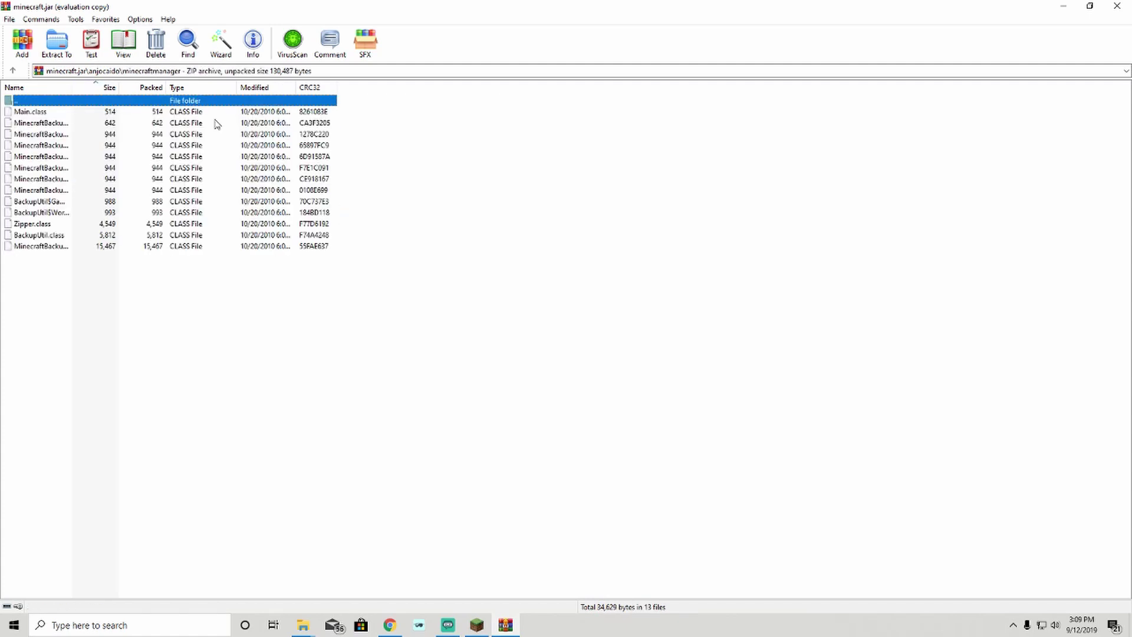
double_click(225, 102)
double_click(225, 101)
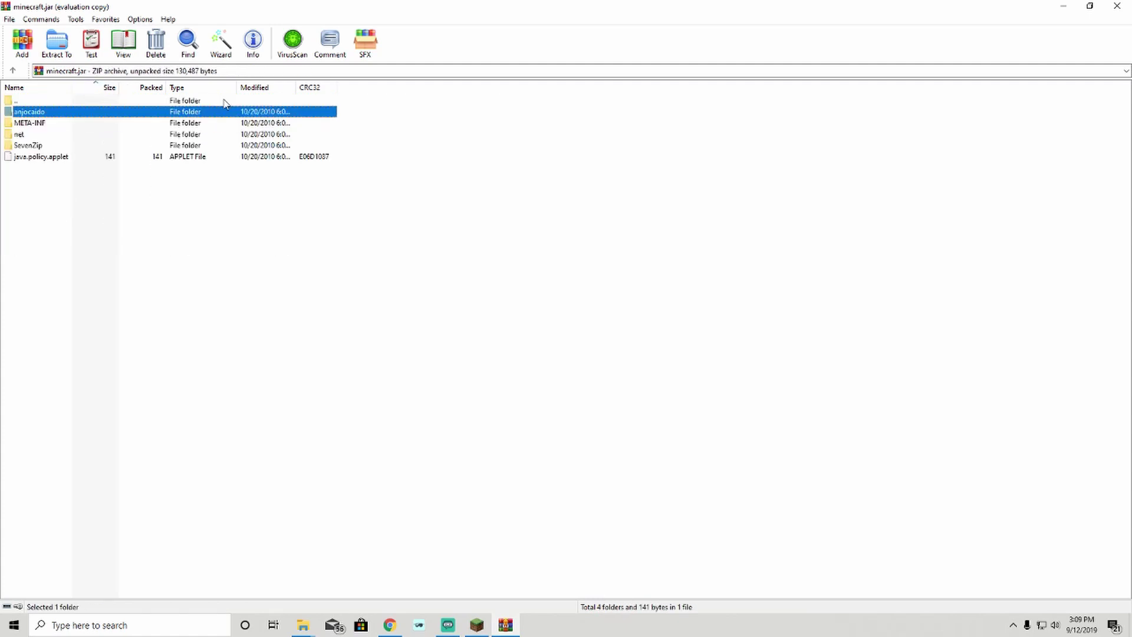
- Inspect the 25 files in net\minecraft, then close the minecraft.jar archive
double_click(219, 137)
left_click(218, 116)
double_click(220, 118)
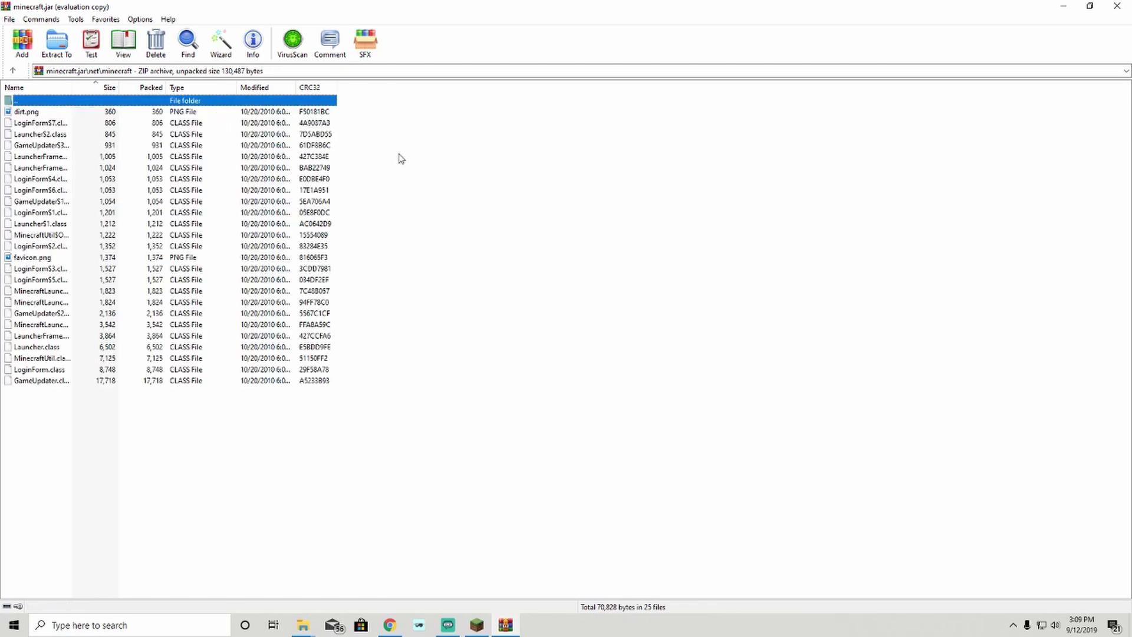
left_click_drag(426, 506, 198, 107)
double_click(198, 102)
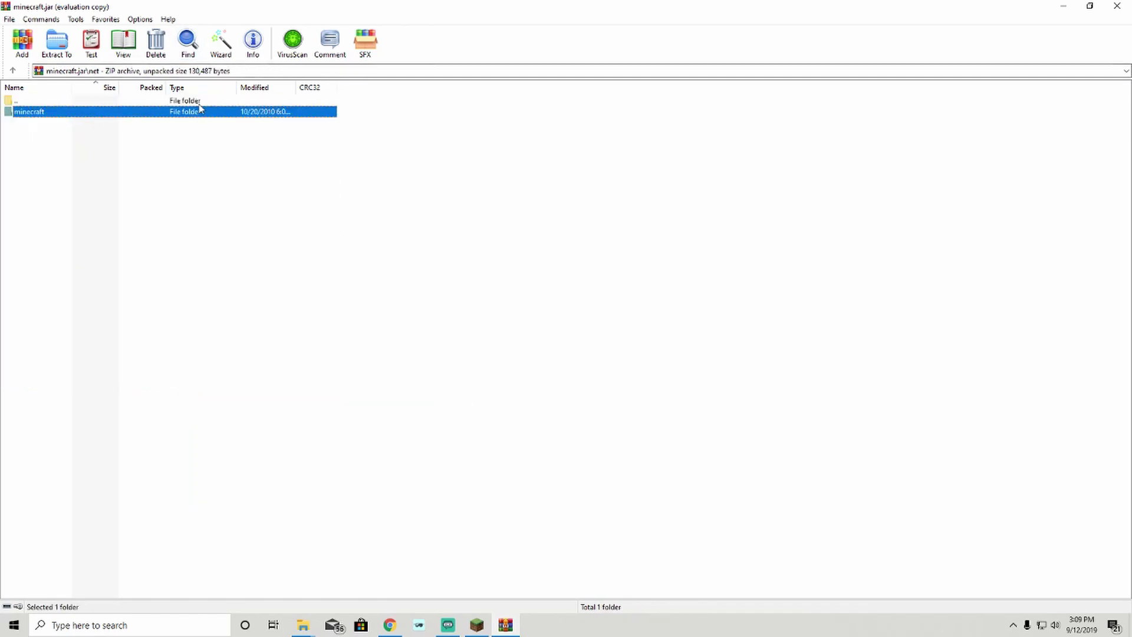
left_click(1118, 6)
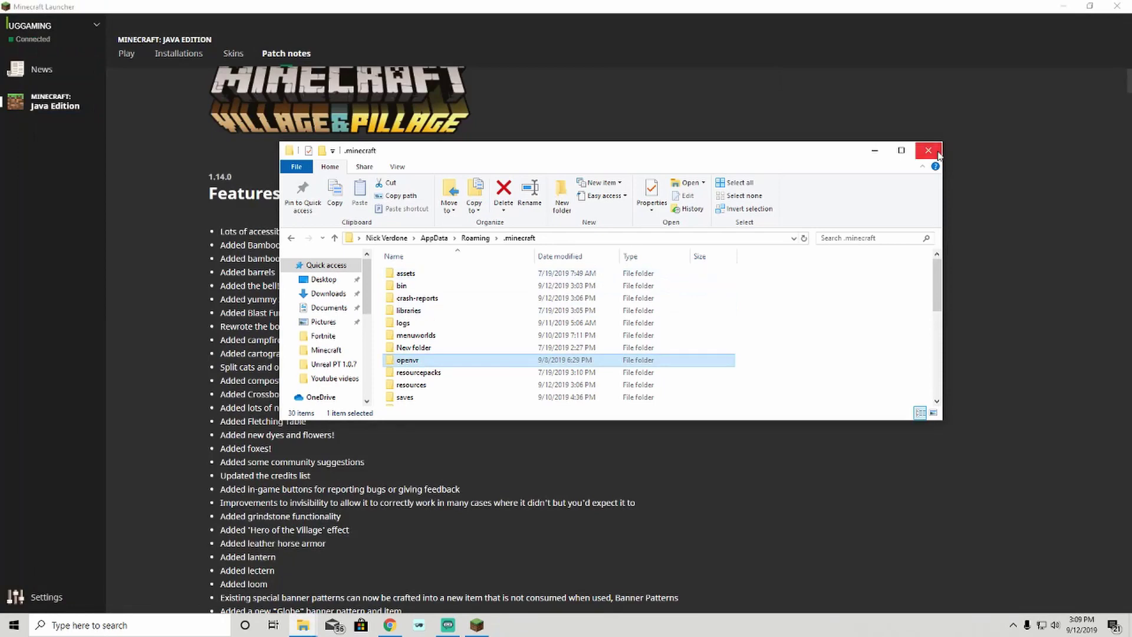
- Close the .minecraft File Explorer window to reveal the 1.14.0 patch notes
left_click(928, 149)
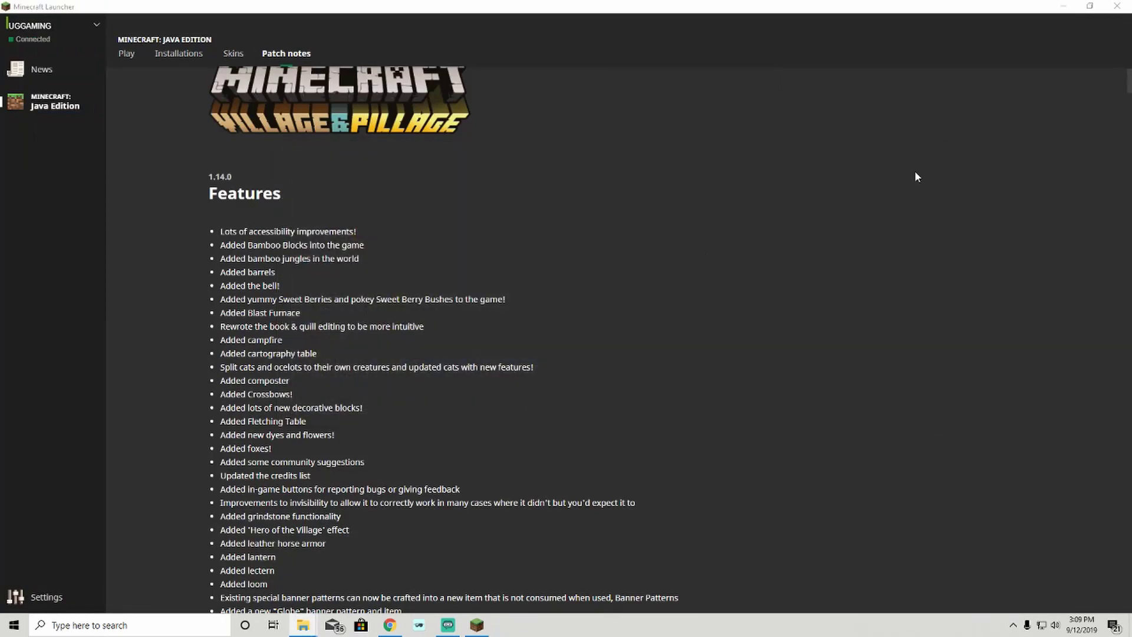